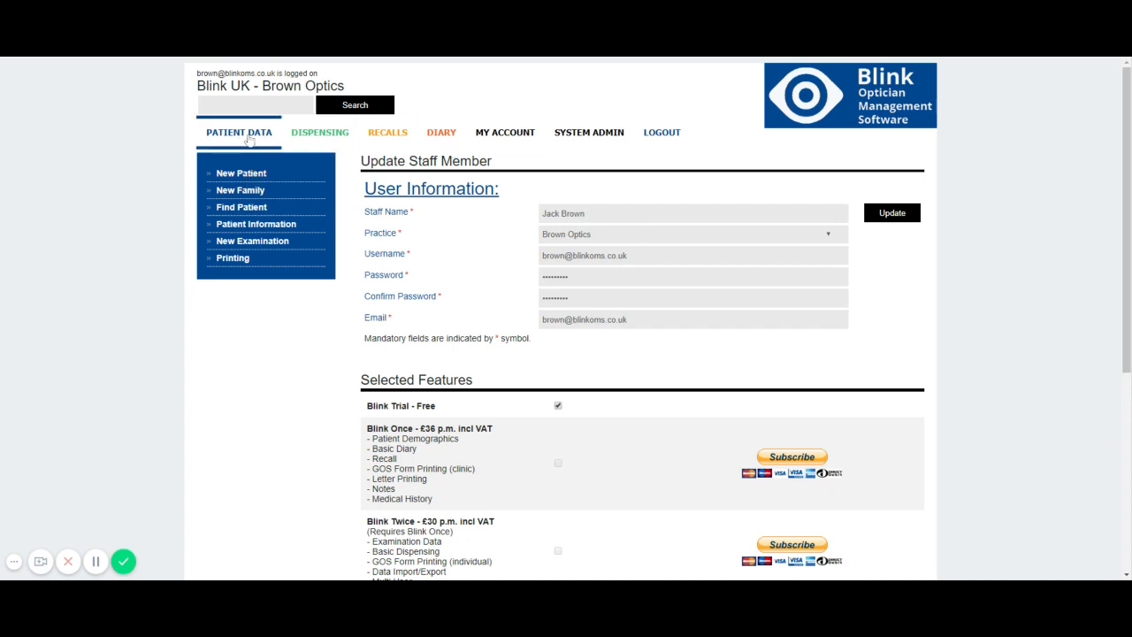
Open the template editor from the system administration area and load the Letter - Diabetes template.
{"action": "left_click", "coordinate": [249, 139]}
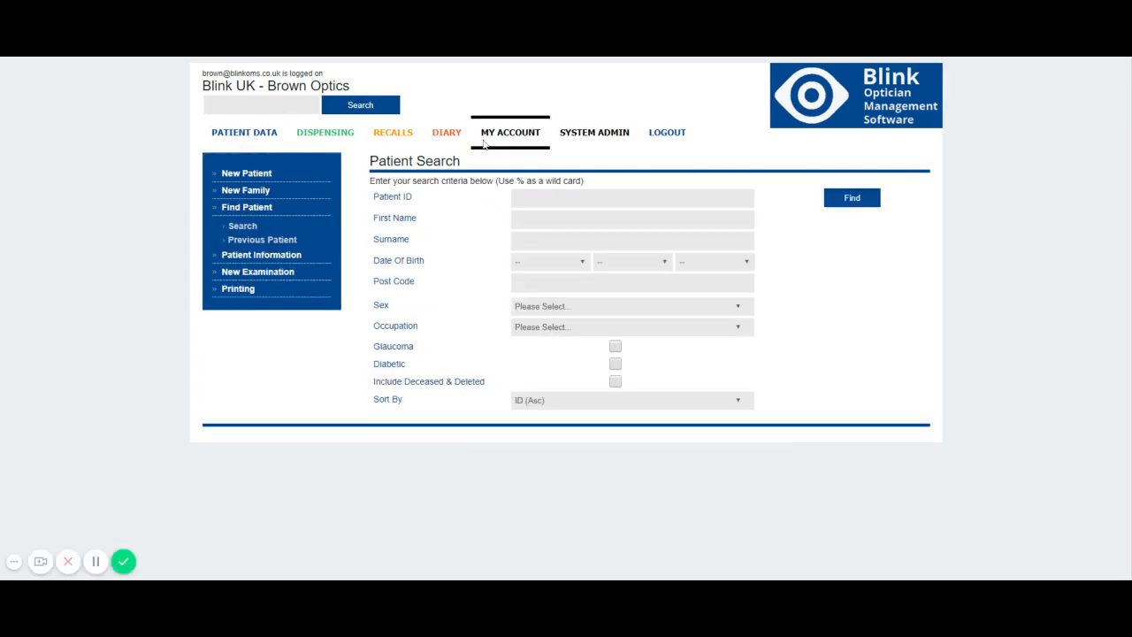
{"action": "left_click", "coordinate": [592, 140]}
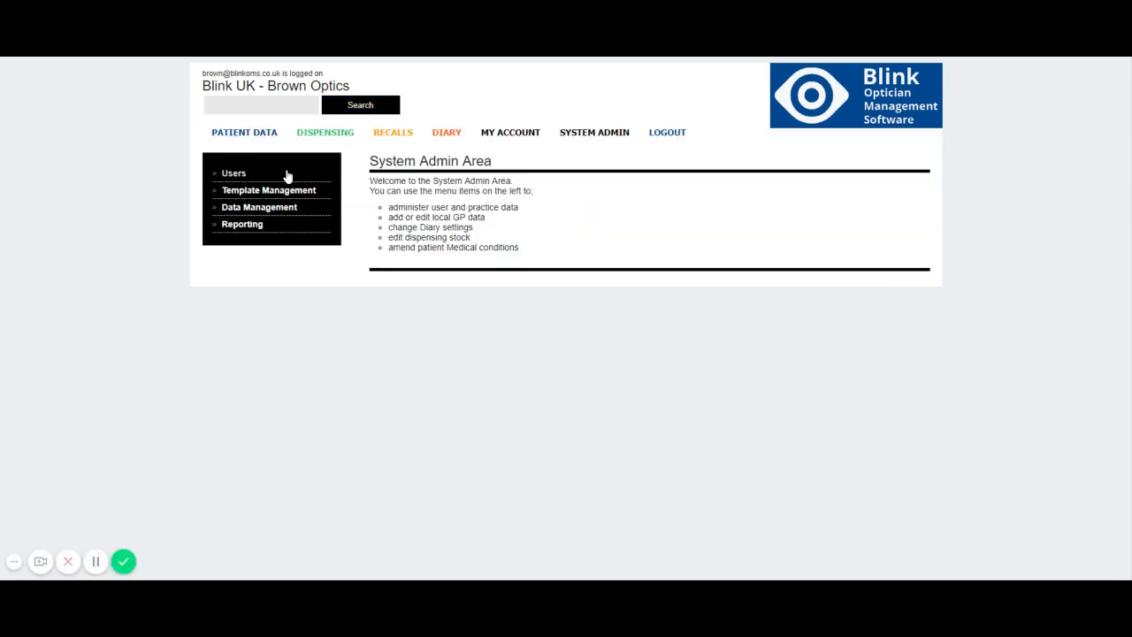
{"action": "left_click", "coordinate": [262, 195]}
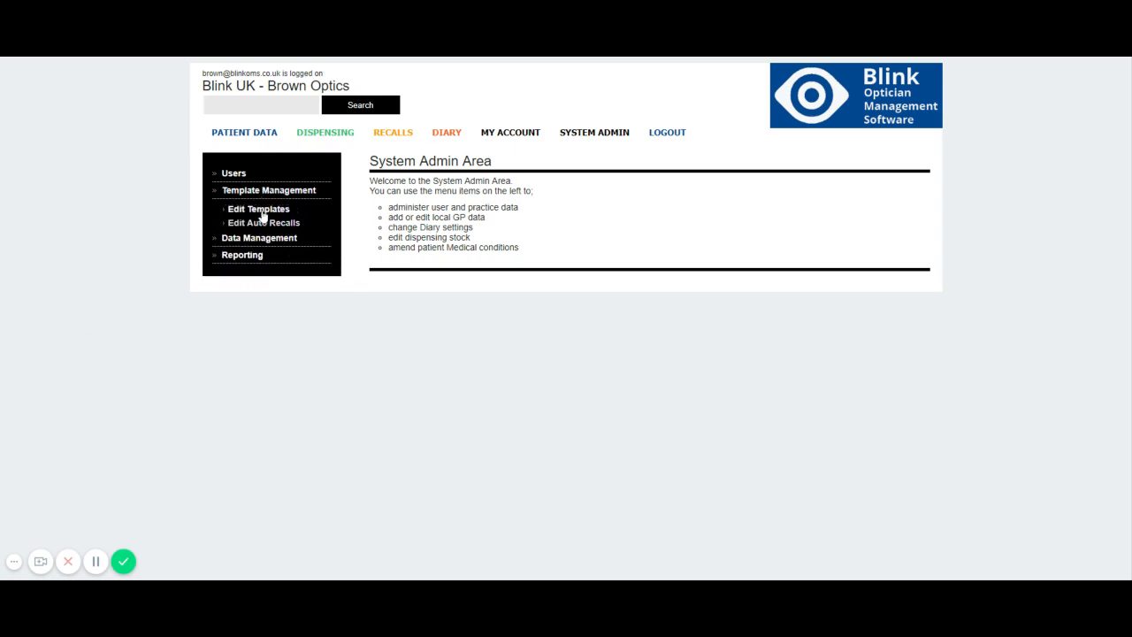
{"action": "left_click", "coordinate": [262, 212]}
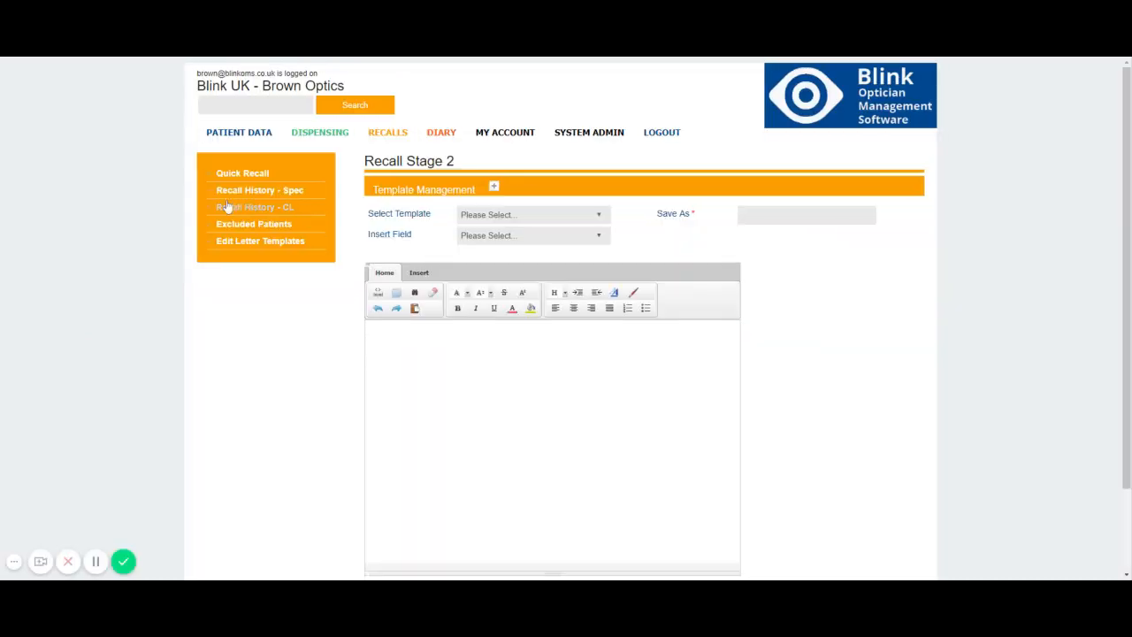
{"action": "left_click", "coordinate": [507, 217]}
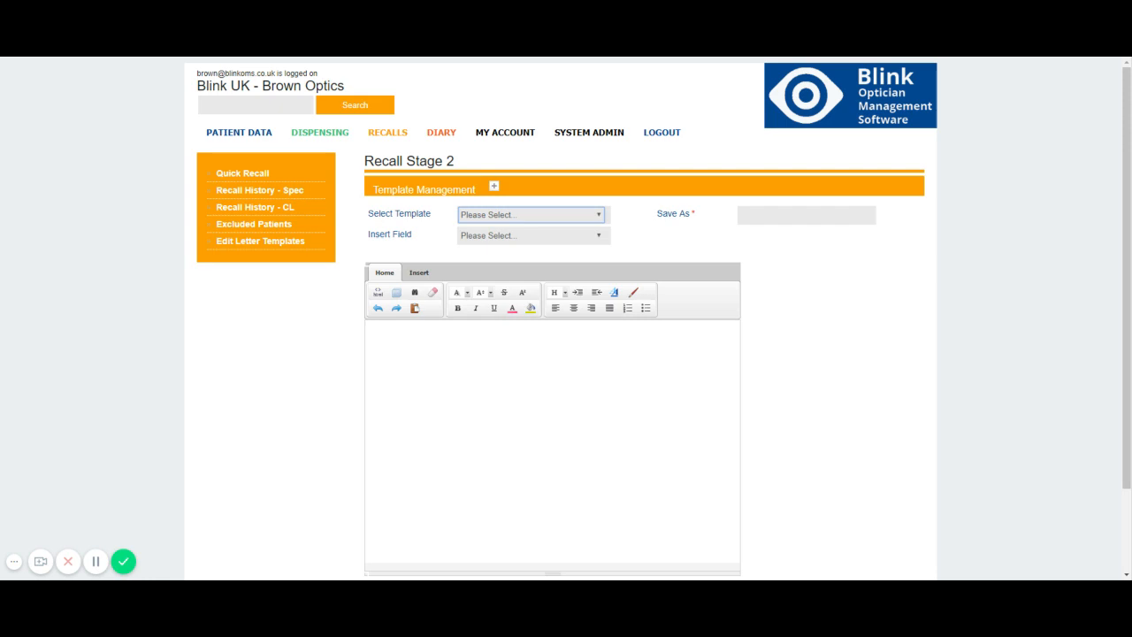
{"action": "left_click", "coordinate": [491, 247]}
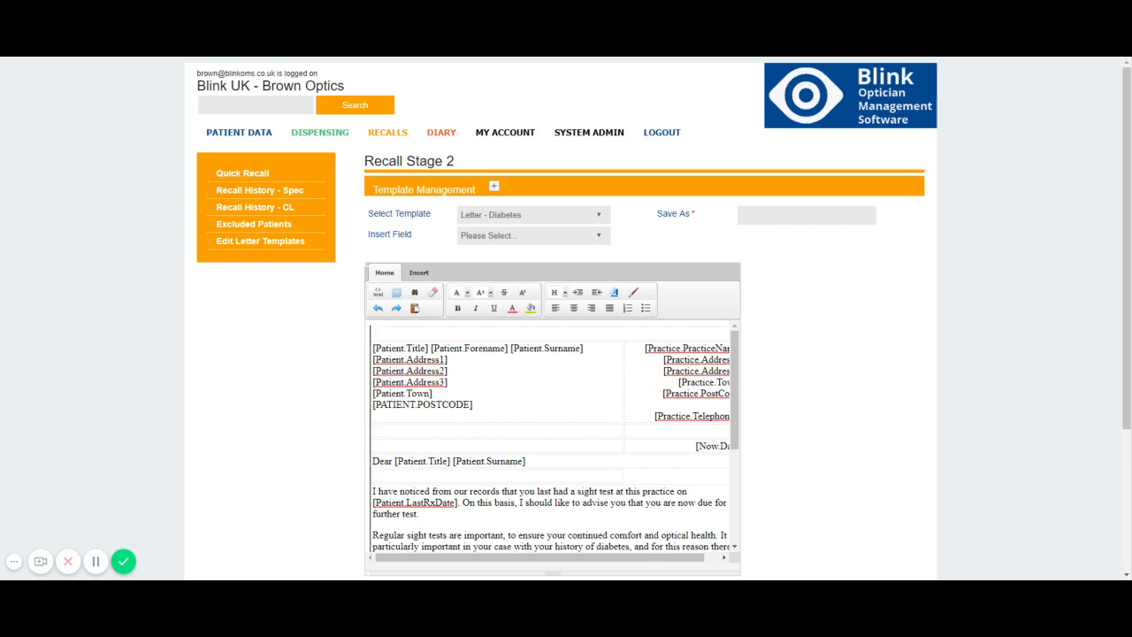
Review the diabetes letter and replace the first word of its opening body paragraph with "We".
{"action": "scroll", "coordinate": [551, 436], "scroll_direction": "down", "scroll_amount": 1}
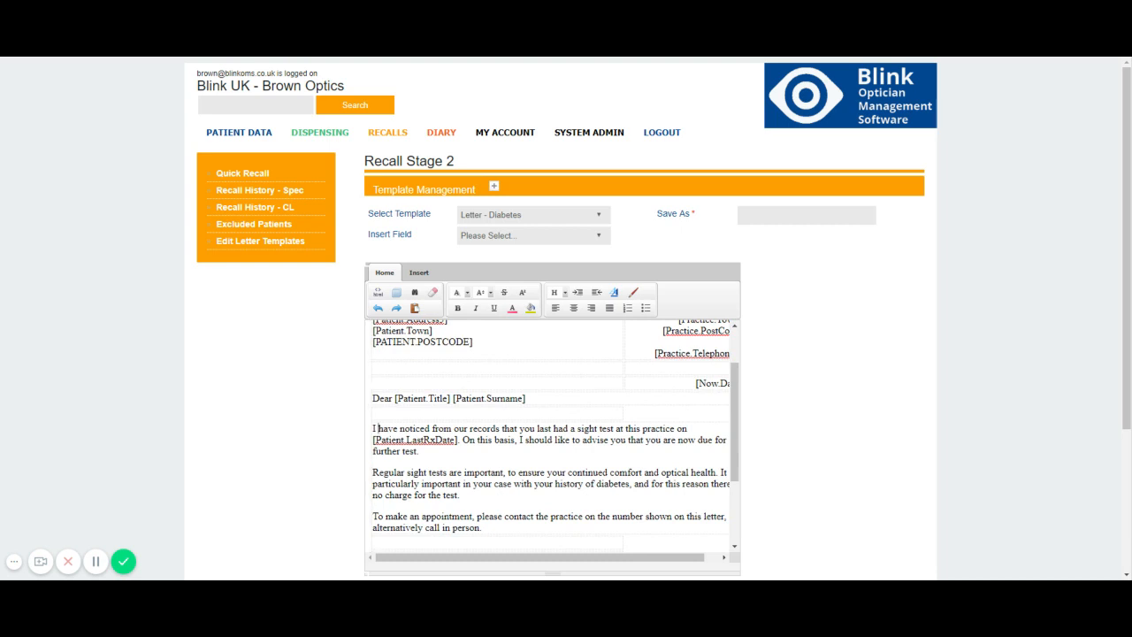
{"action": "left_click_drag", "start_coordinate": [378, 429], "coordinate": [559, 516]}
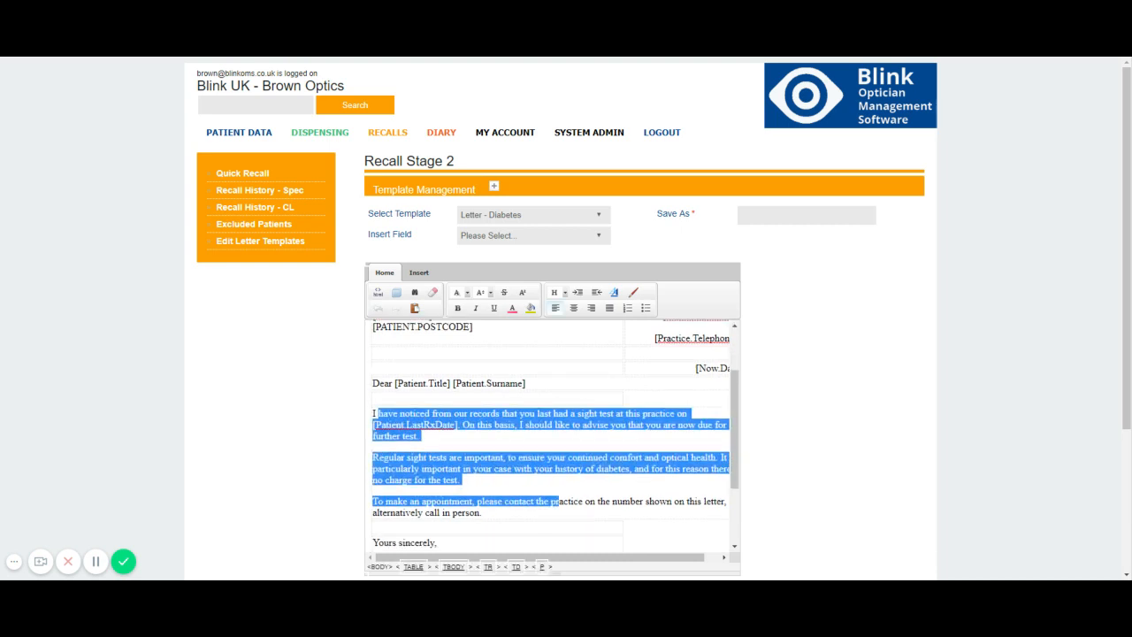
{"action": "scroll", "coordinate": [559, 516], "scroll_direction": "down", "scroll_amount": 2}
{"action": "scroll", "coordinate": [555, 430], "scroll_direction": "up", "scroll_amount": 1}
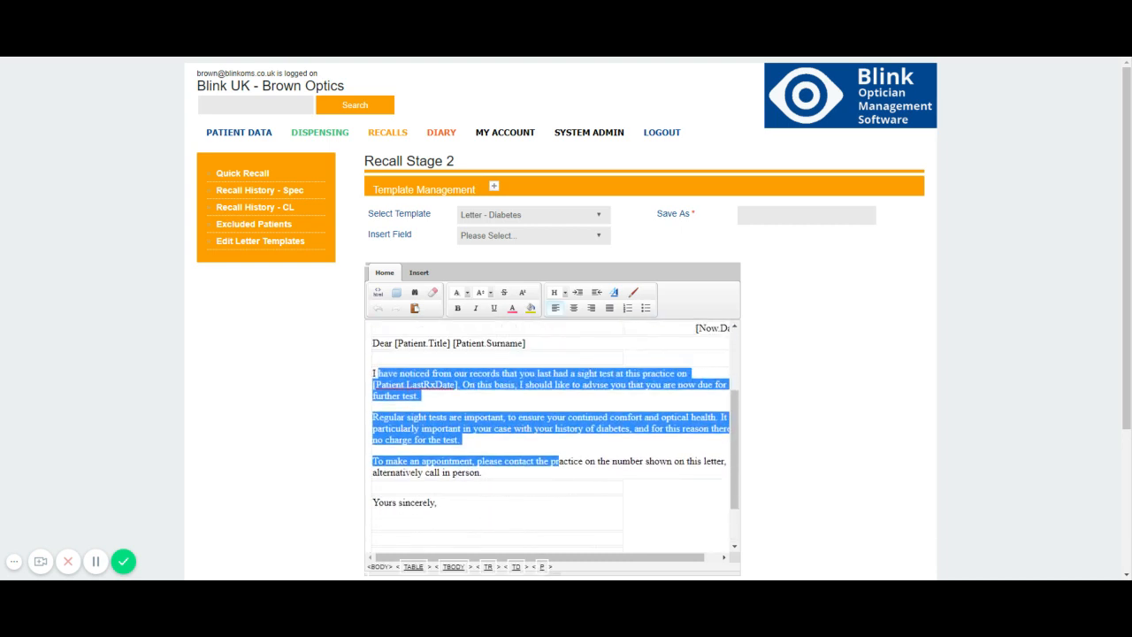
{"action": "scroll", "coordinate": [555, 430], "scroll_direction": "down", "scroll_amount": 1}
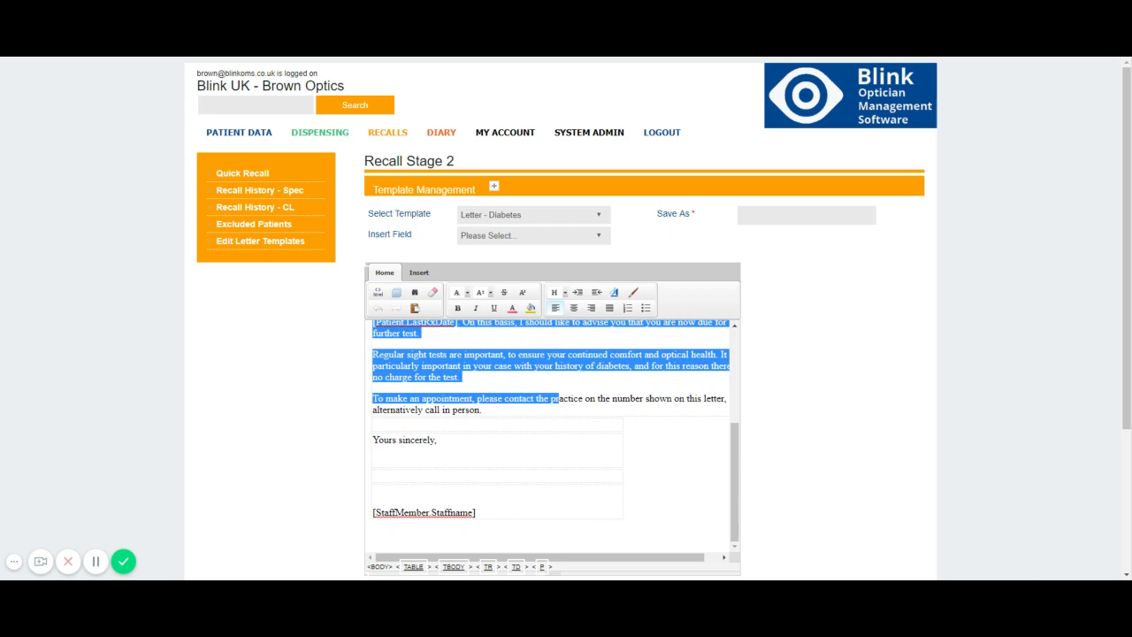
{"action": "scroll", "coordinate": [554, 430], "scroll_direction": "up", "scroll_amount": 2}
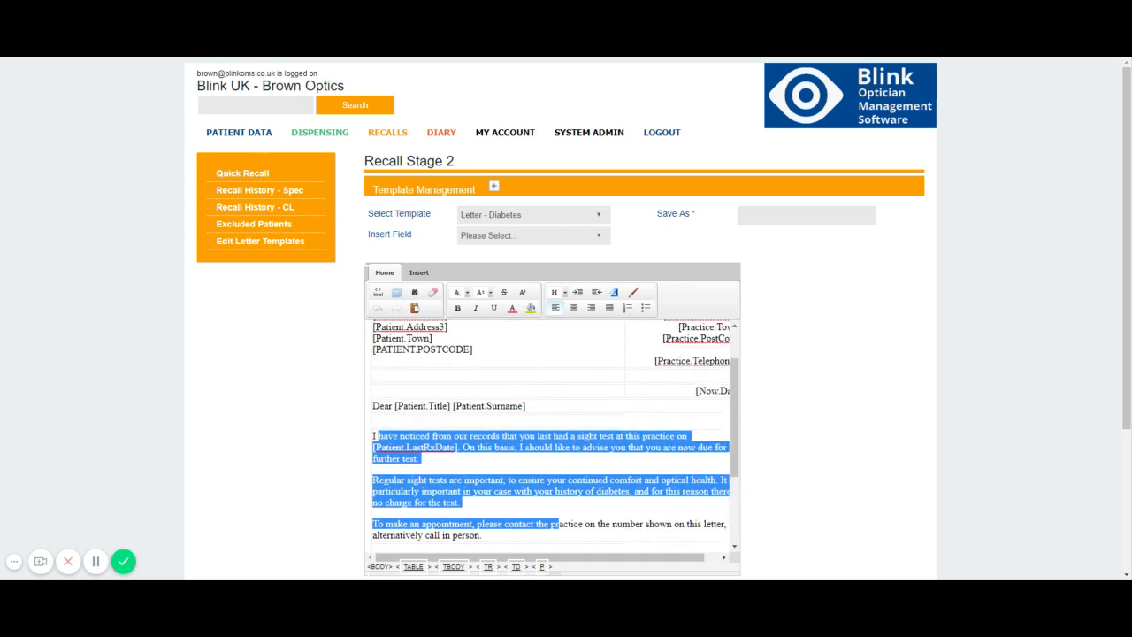
{"action": "left_click", "coordinate": [374, 436]}
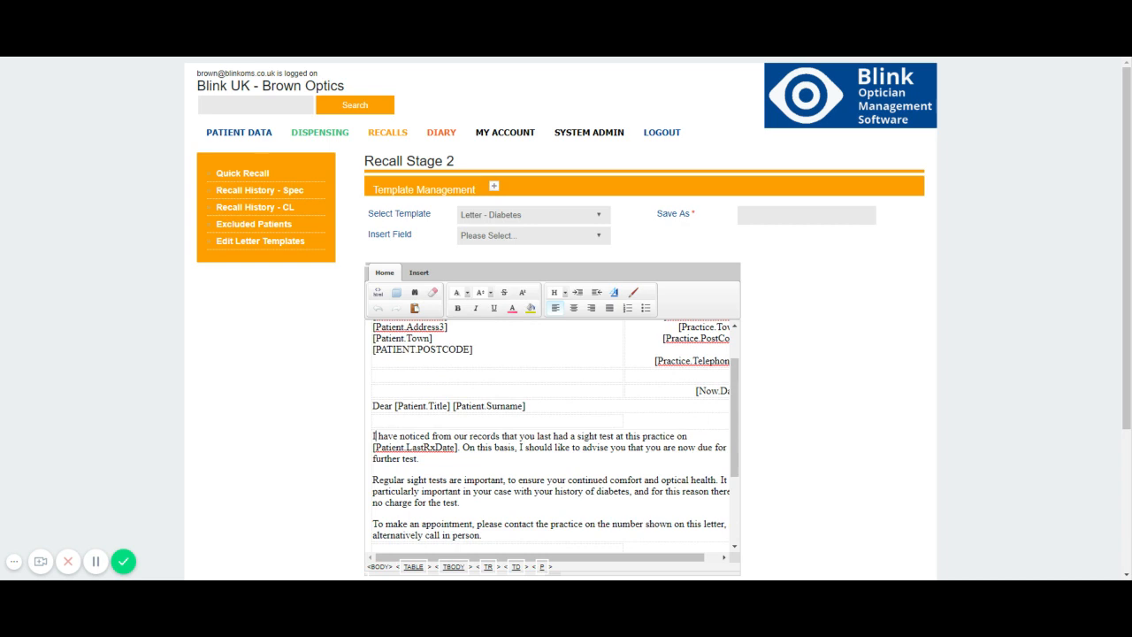
{"action": "key", "text": "Delete"}
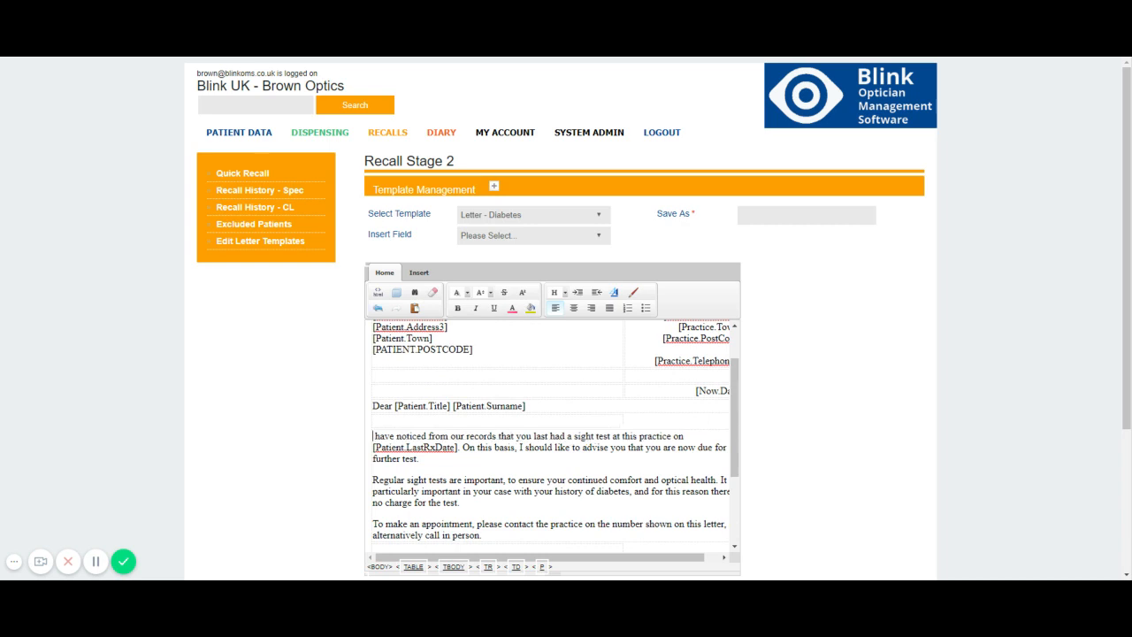
{"action": "type", "text": "We"}
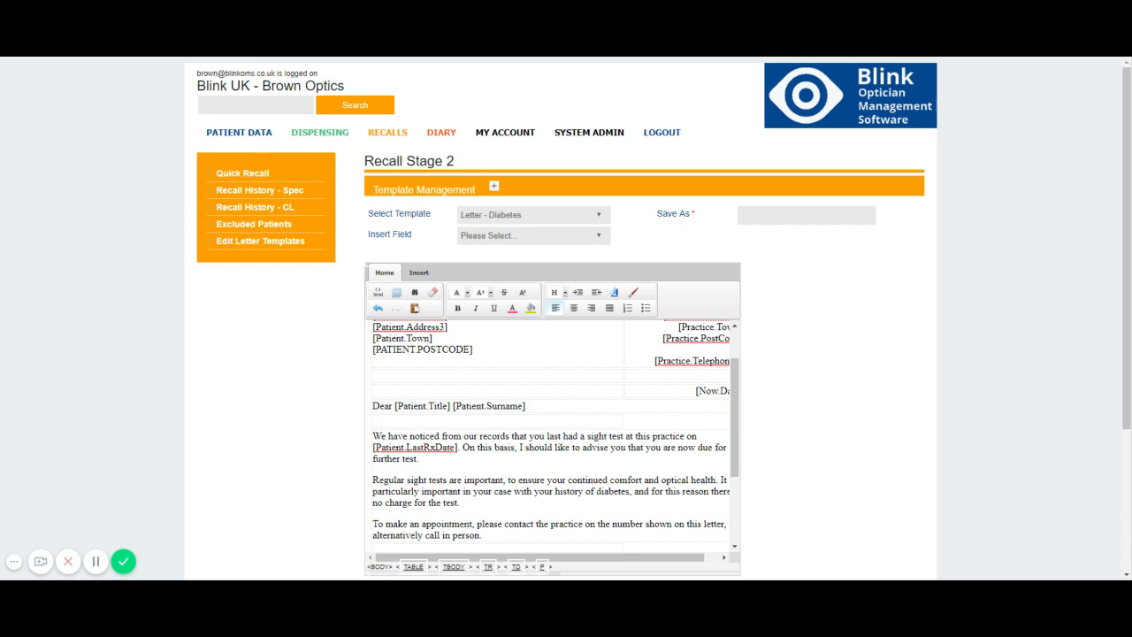
Check the last prescription date field in the first paragraph and save the diabetes letter template.
{"action": "left_click_drag", "start_coordinate": [458, 447], "coordinate": [373, 448]}
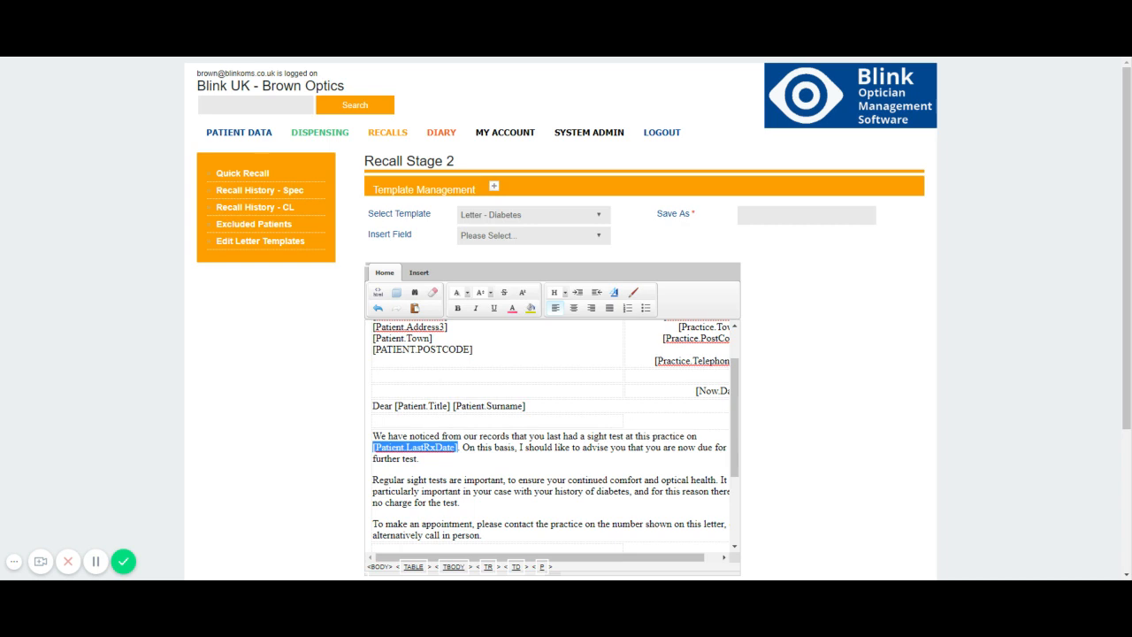
{"action": "scroll", "coordinate": [553, 434], "scroll_direction": "down", "scroll_amount": 4}
{"action": "scroll", "coordinate": [858, 430], "scroll_direction": "down", "scroll_amount": 3}
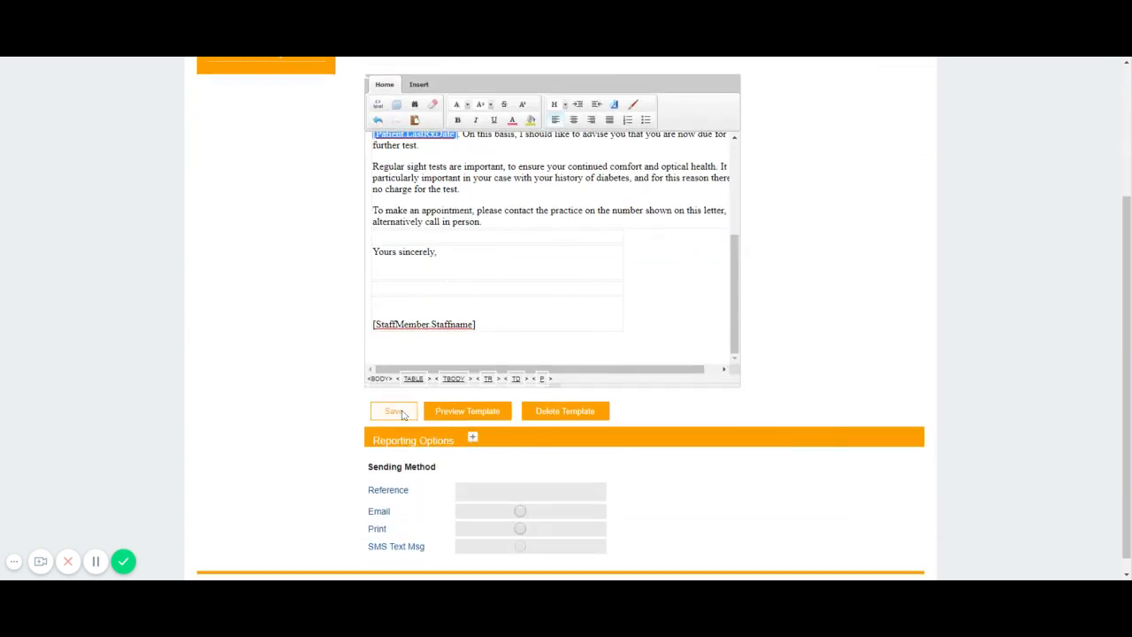
{"action": "left_click", "coordinate": [401, 413]}
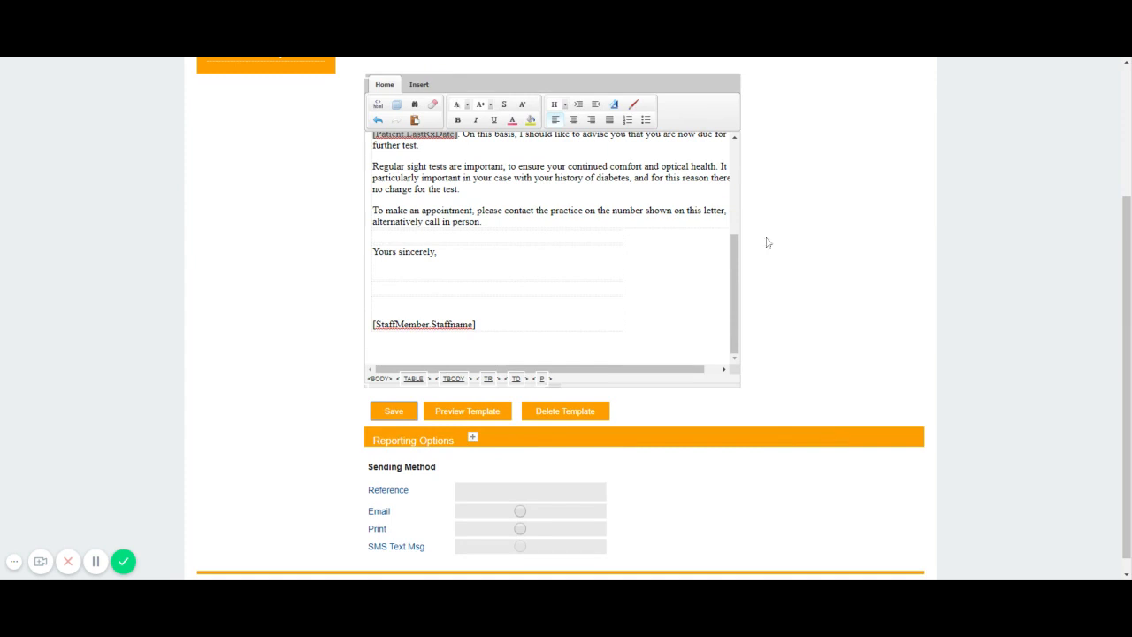
Load the Letter - Standard template and review its text down to the list of exempt groups.
{"action": "scroll", "coordinate": [766, 243], "scroll_direction": "up", "scroll_amount": 3}
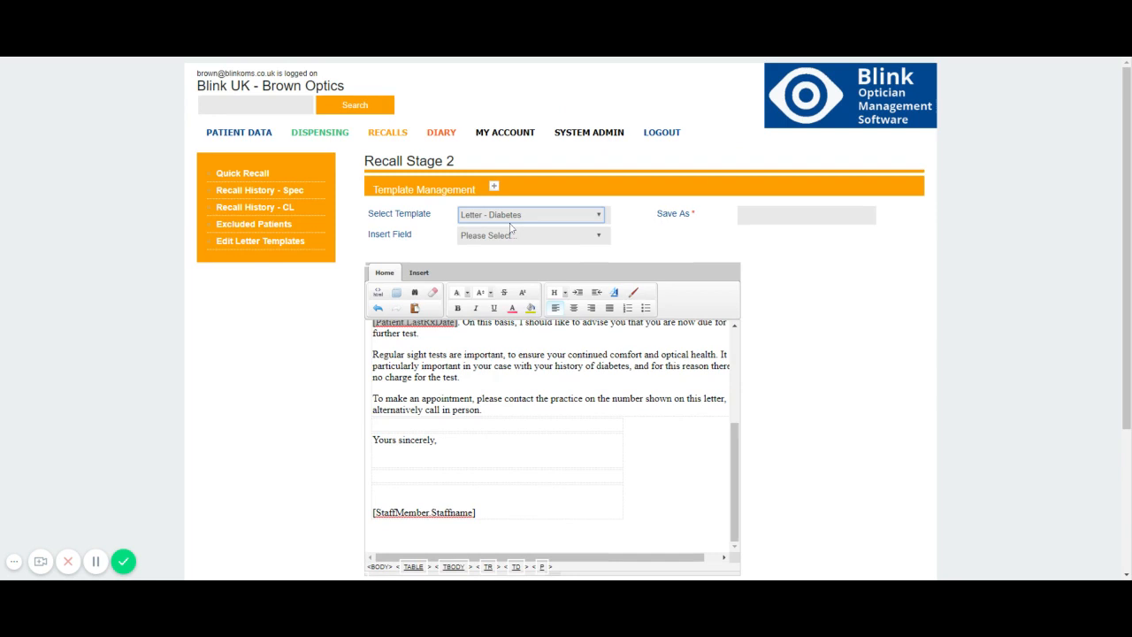
{"action": "left_click", "coordinate": [509, 274]}
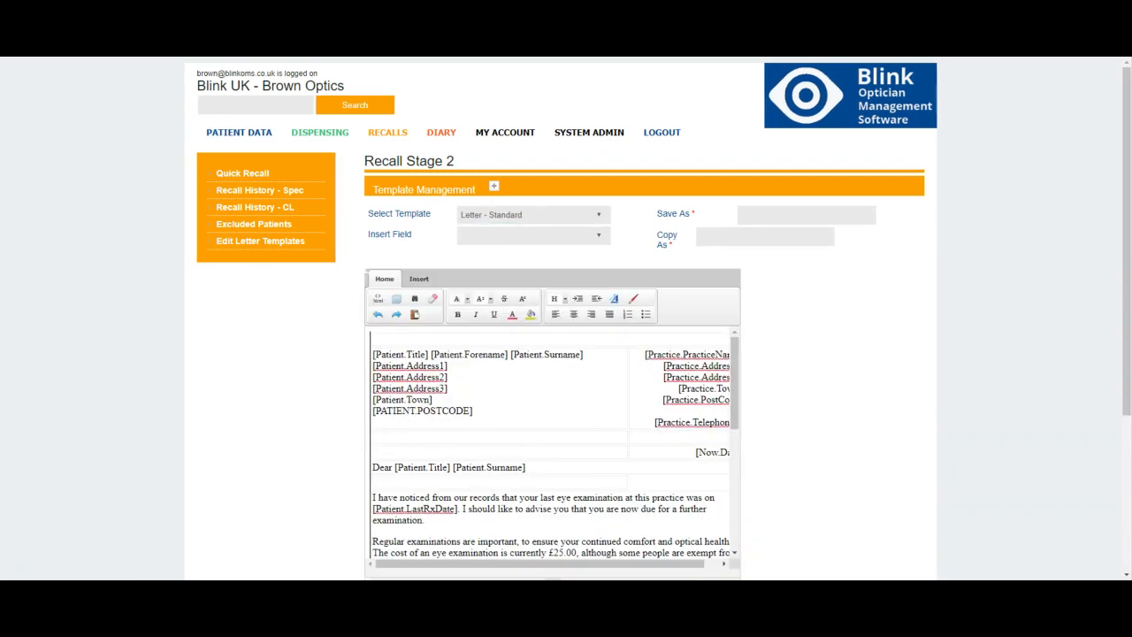
{"action": "left_click_drag", "start_coordinate": [734, 396], "coordinate": [735, 437]}
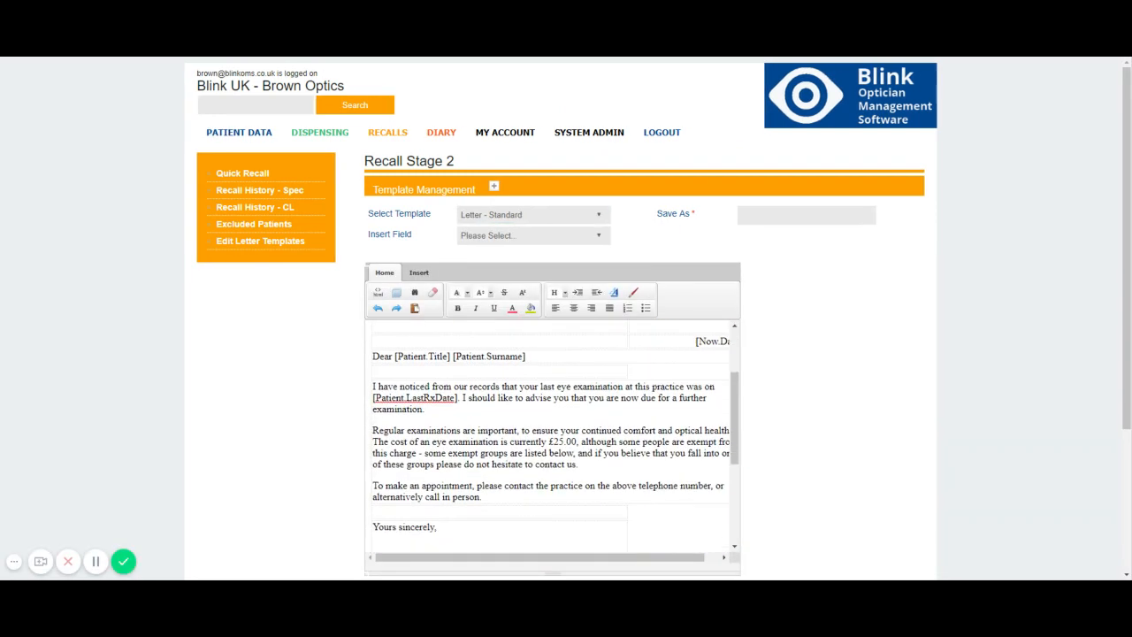
{"action": "scroll", "coordinate": [552, 437], "scroll_direction": "down", "scroll_amount": 2}
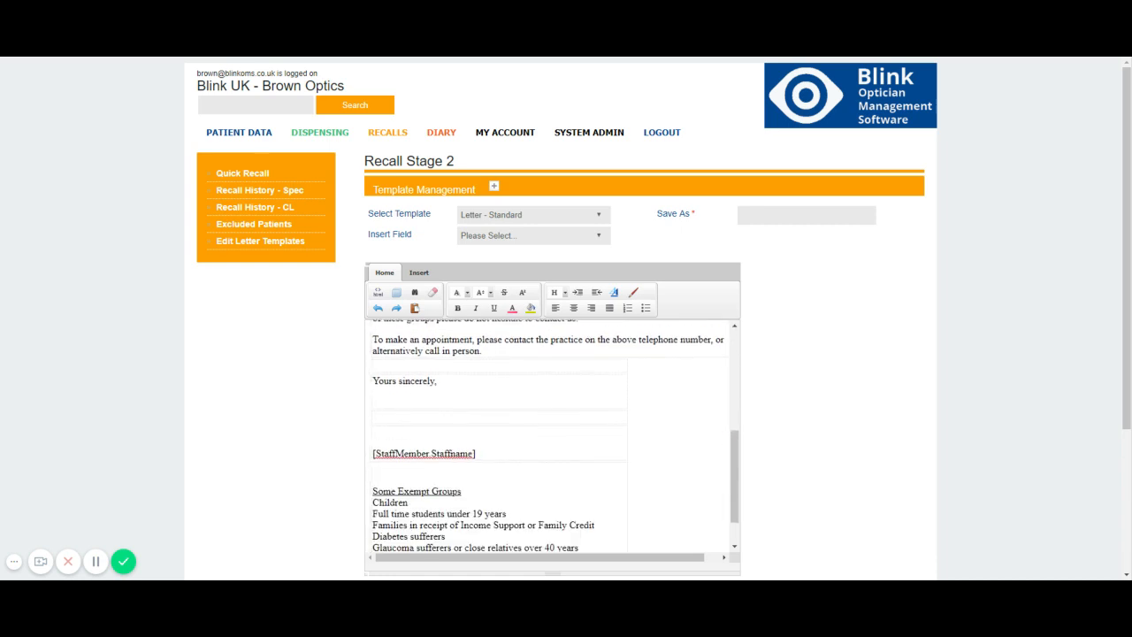
{"action": "scroll", "coordinate": [552, 437], "scroll_direction": "down", "scroll_amount": 1}
{"action": "left_click_drag", "start_coordinate": [736, 477], "coordinate": [748, 340]}
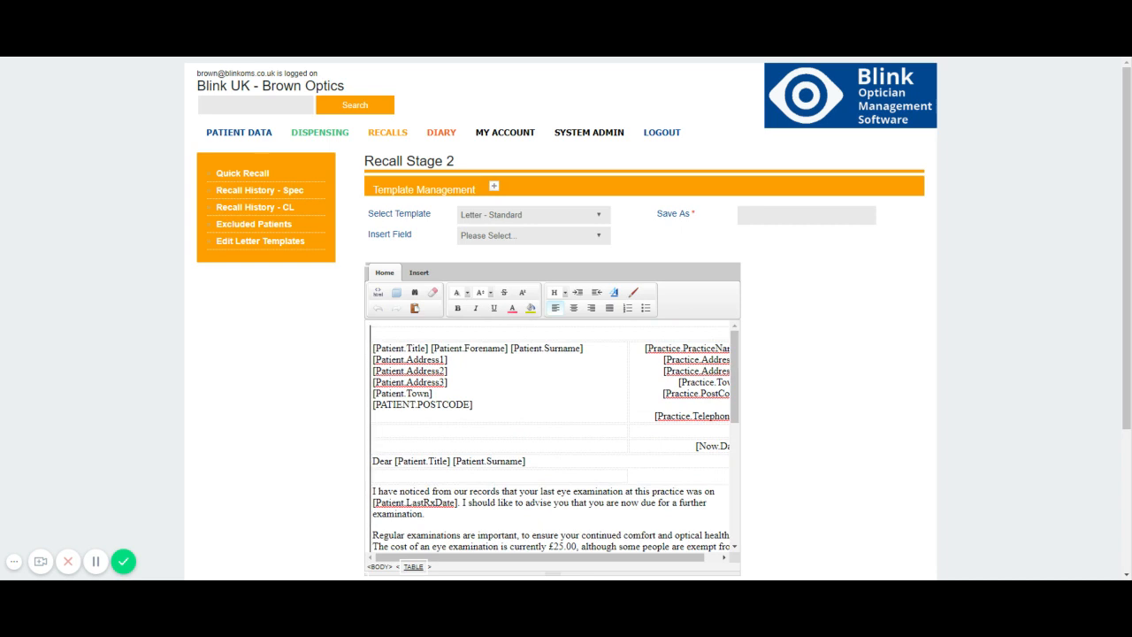
Insert six blank lines above the patient and practice address blocks of the standard letter.
{"action": "left_click", "coordinate": [557, 332]}
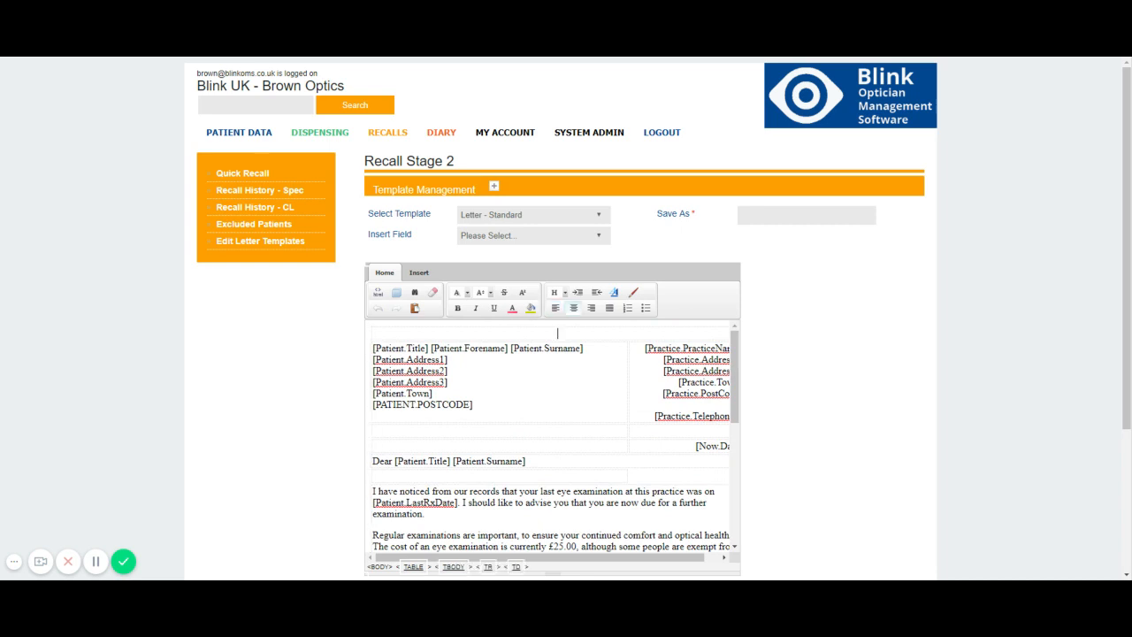
{"action": "key", "text": "Return"}
{"action": "key", "text": "Return"}
{"action": "key", "text": "Return"}
{"action": "key", "text": "Return"}
{"action": "key", "text": "Return"}
{"action": "key", "text": "Return"}
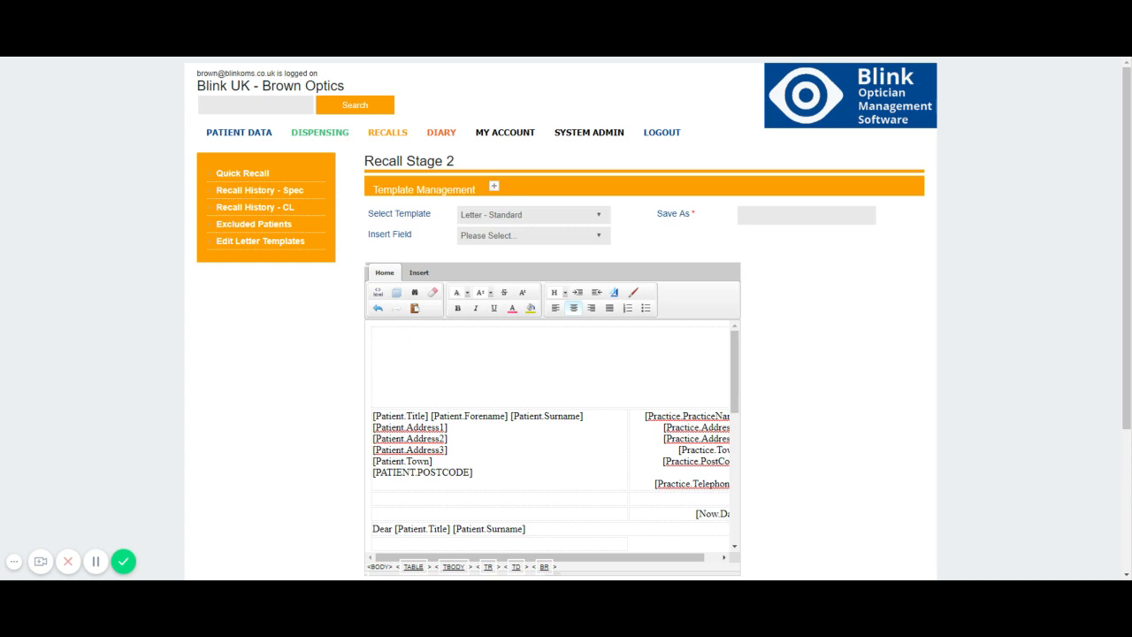
View the SMS Message template, followed by the Current Rx template with its patient details and prescription table.
{"action": "left_click", "coordinate": [523, 220]}
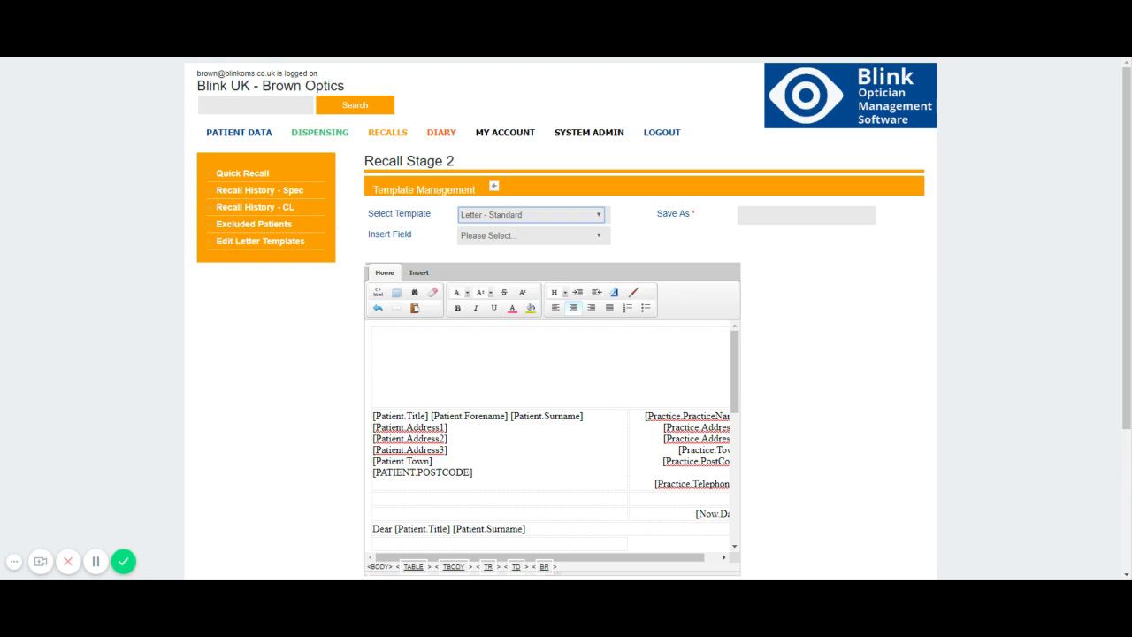
{"action": "left_click", "coordinate": [487, 287]}
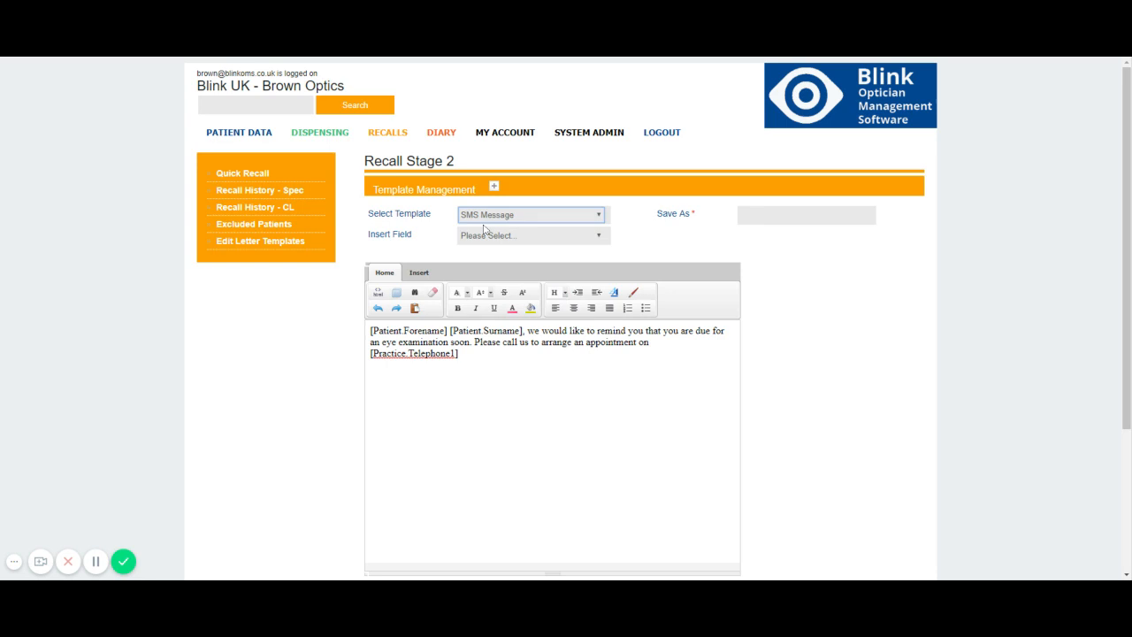
{"action": "left_click", "coordinate": [483, 297]}
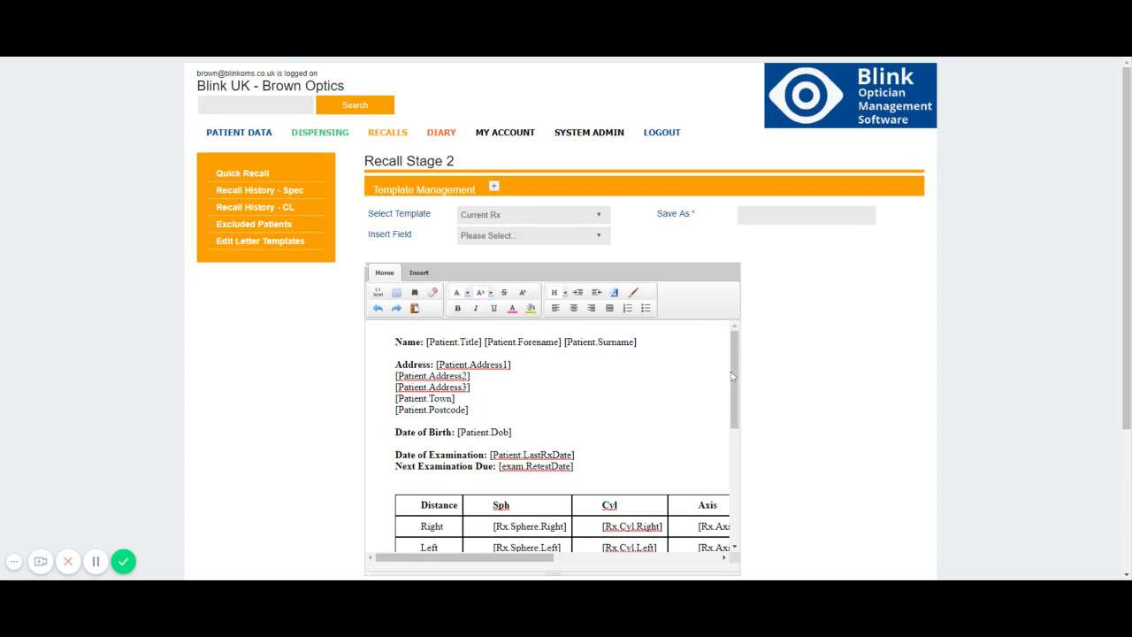
{"action": "mouse_move", "coordinate": [731, 376]}
{"action": "left_mouse_down"}
{"action": "mouse_move", "coordinate": [738, 488]}
{"action": "mouse_move", "coordinate": [735, 361]}
{"action": "left_mouse_up"}
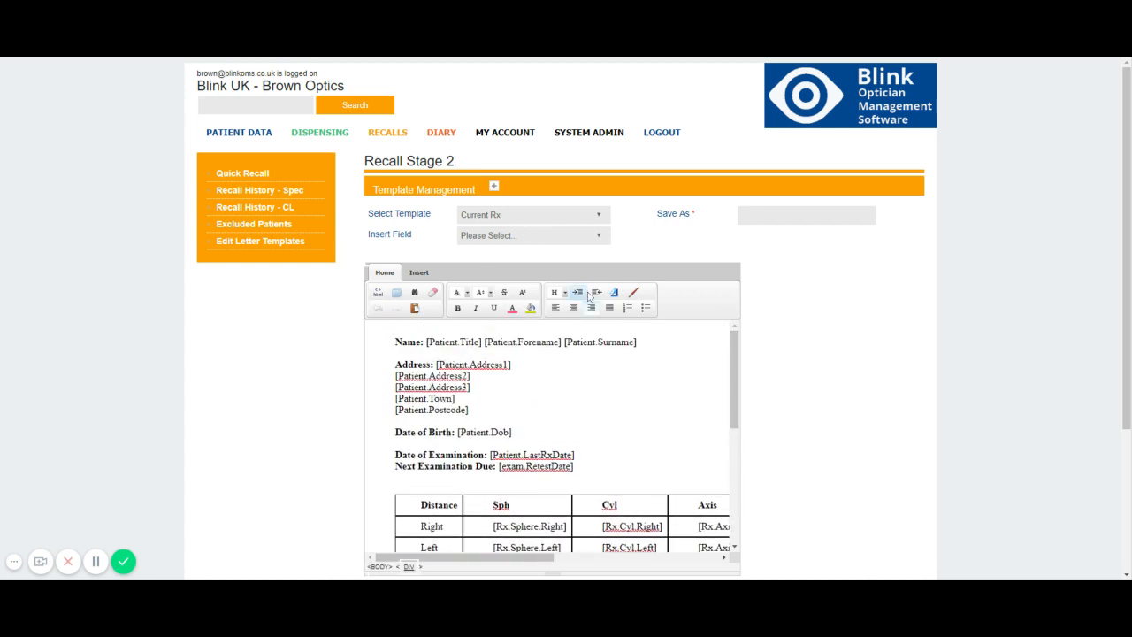
Return to the system administration area and open the auto recall settings for editing.
{"action": "left_click", "coordinate": [591, 138]}
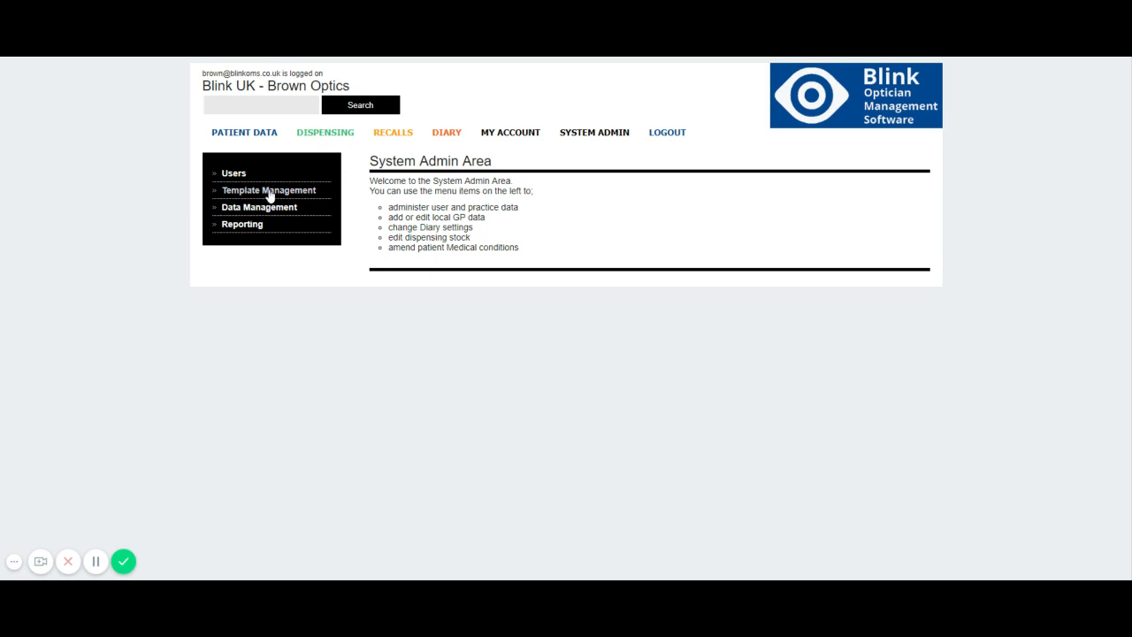
{"action": "left_click", "coordinate": [269, 193]}
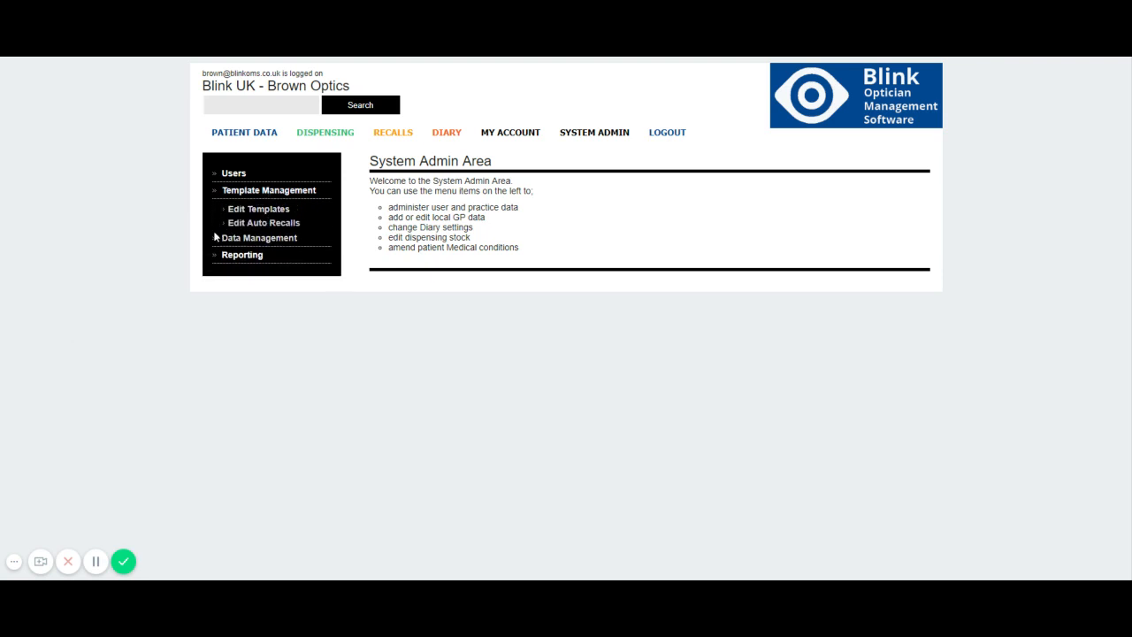
{"action": "left_click", "coordinate": [273, 224]}
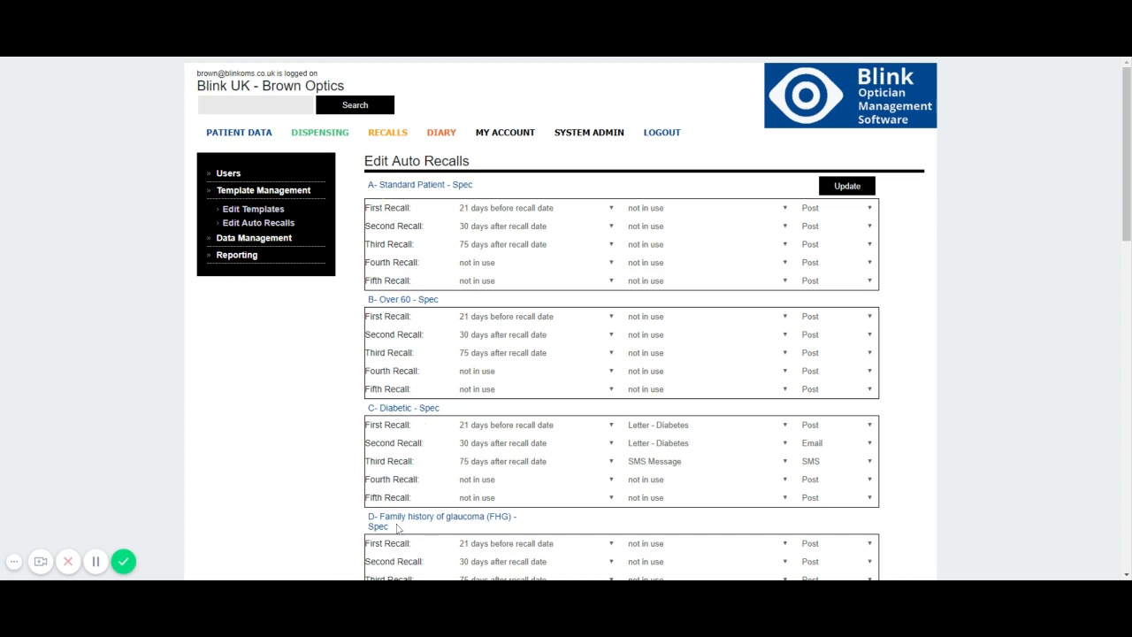
Examine the recall schedules of the patient groups and the first recall timing for Standard Patient - Spec.
{"action": "scroll", "coordinate": [412, 525], "scroll_direction": "down", "scroll_amount": 3}
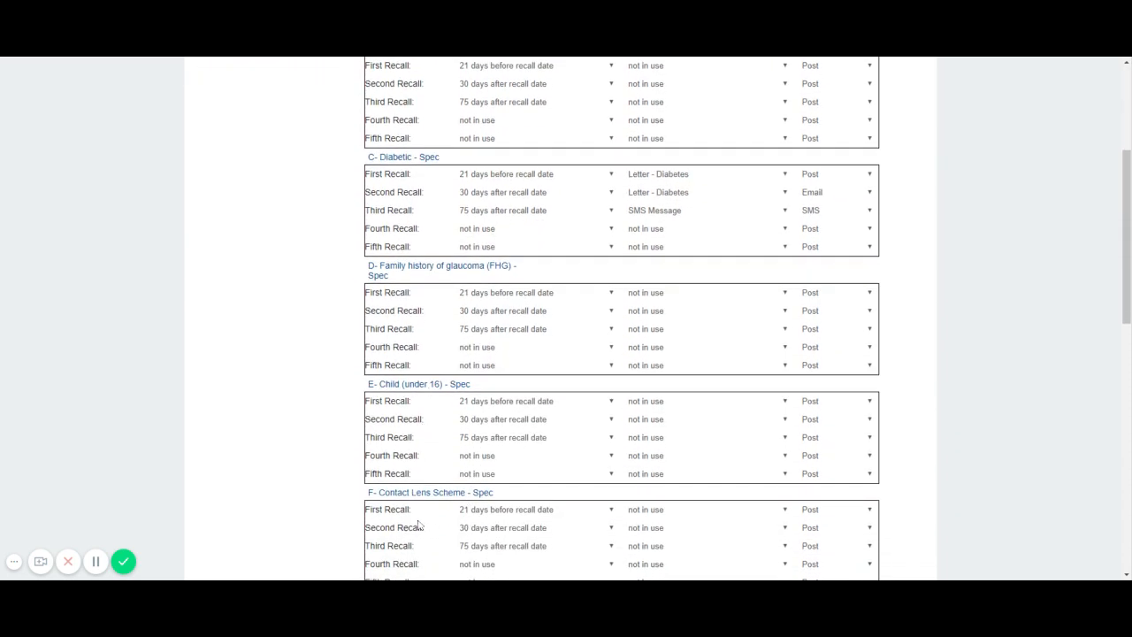
{"action": "scroll", "coordinate": [447, 498], "scroll_direction": "down", "scroll_amount": 2}
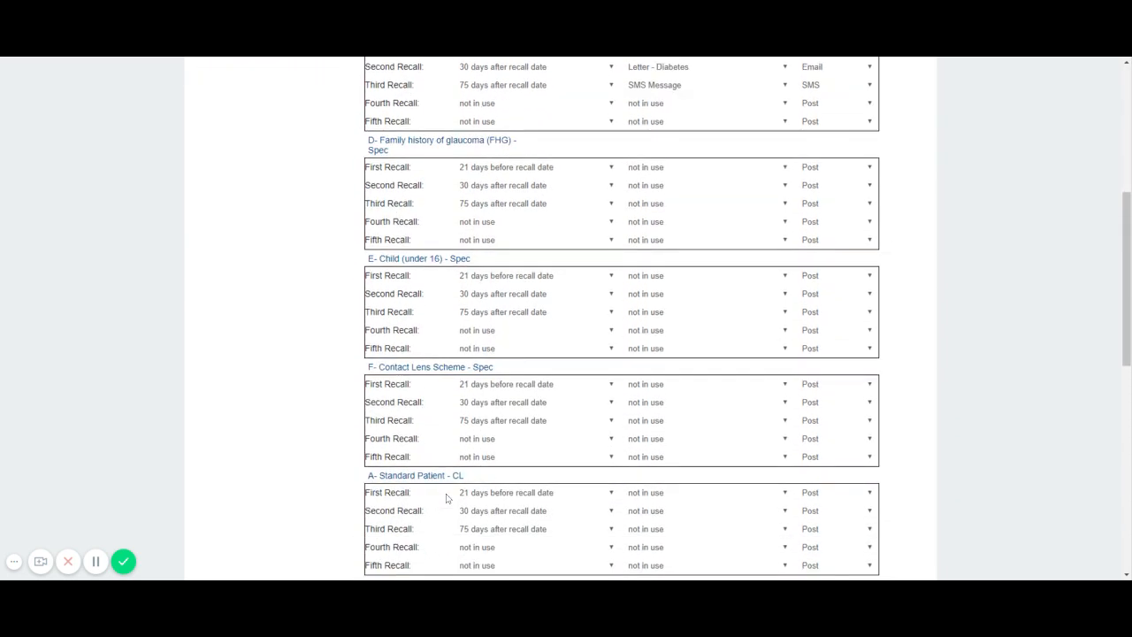
{"action": "scroll", "coordinate": [447, 401], "scroll_direction": "up", "scroll_amount": 5}
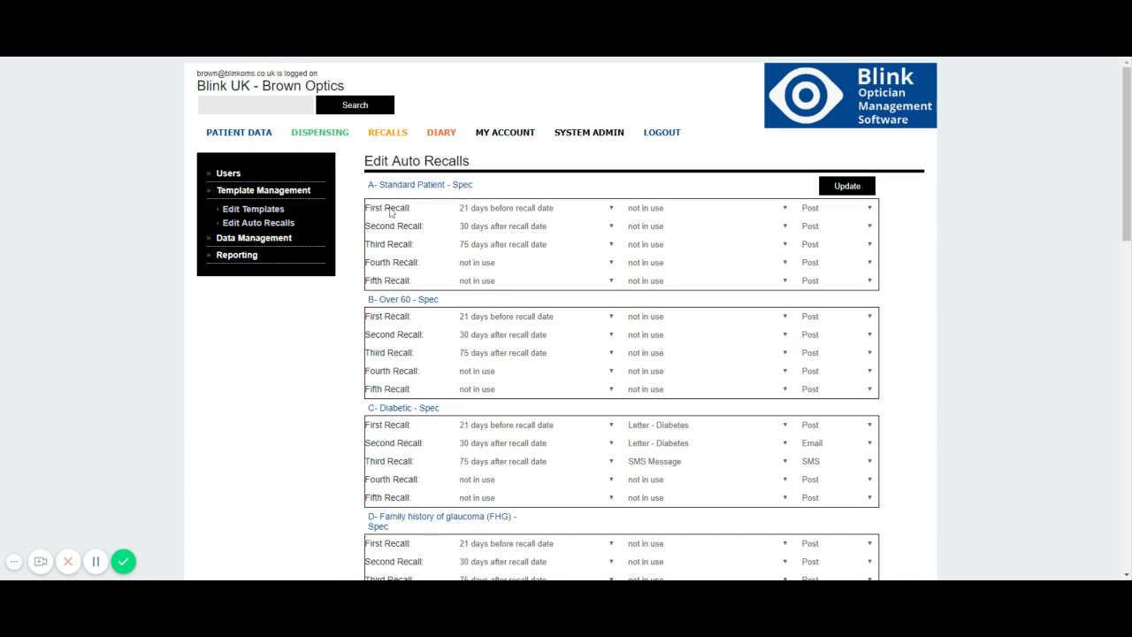
{"action": "left_click", "coordinate": [506, 212]}
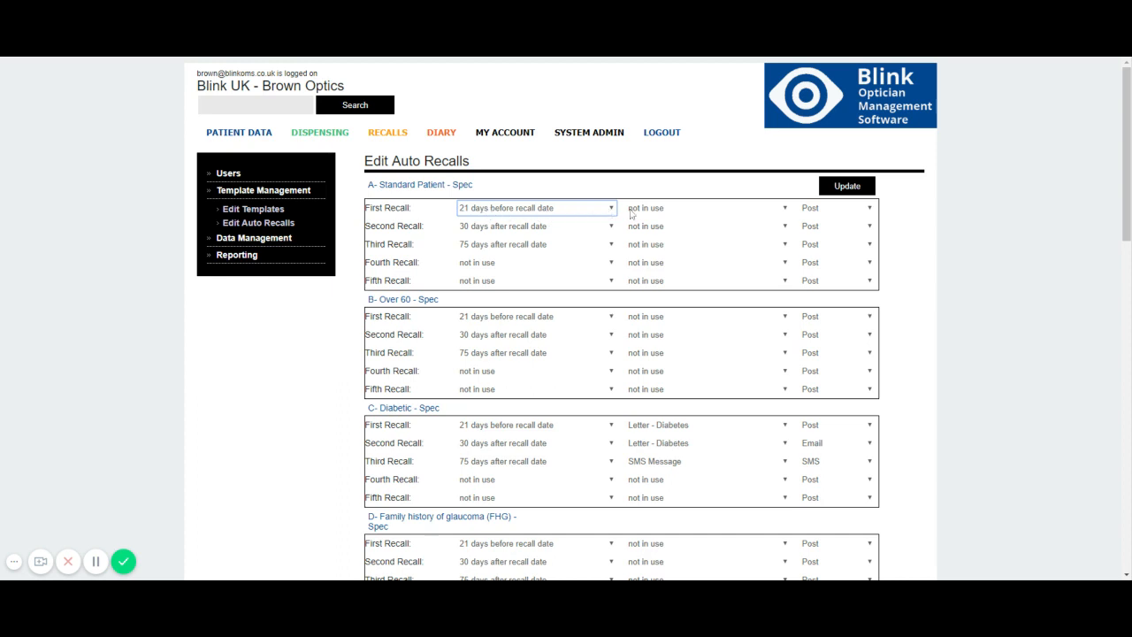
For A- Standard Patient - Spec, assign Letter - Standard by Post to the first recall and Letter - Standard by Email to the second.
{"action": "key", "text": "Tab"}
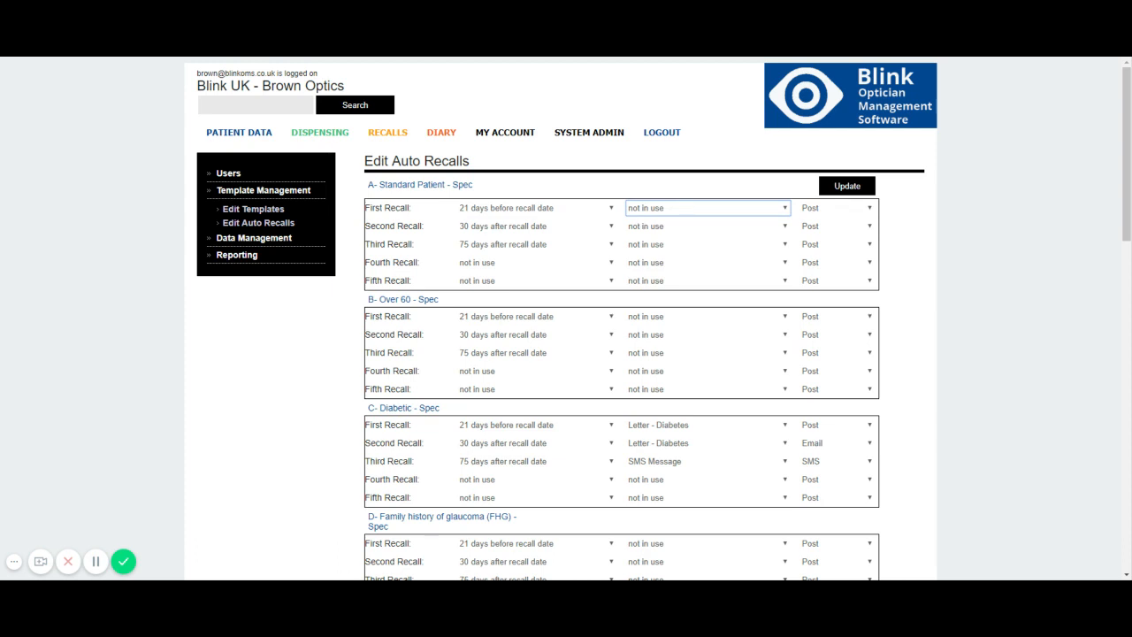
{"action": "left_click", "coordinate": [715, 383]}
{"action": "left_click", "coordinate": [831, 213]}
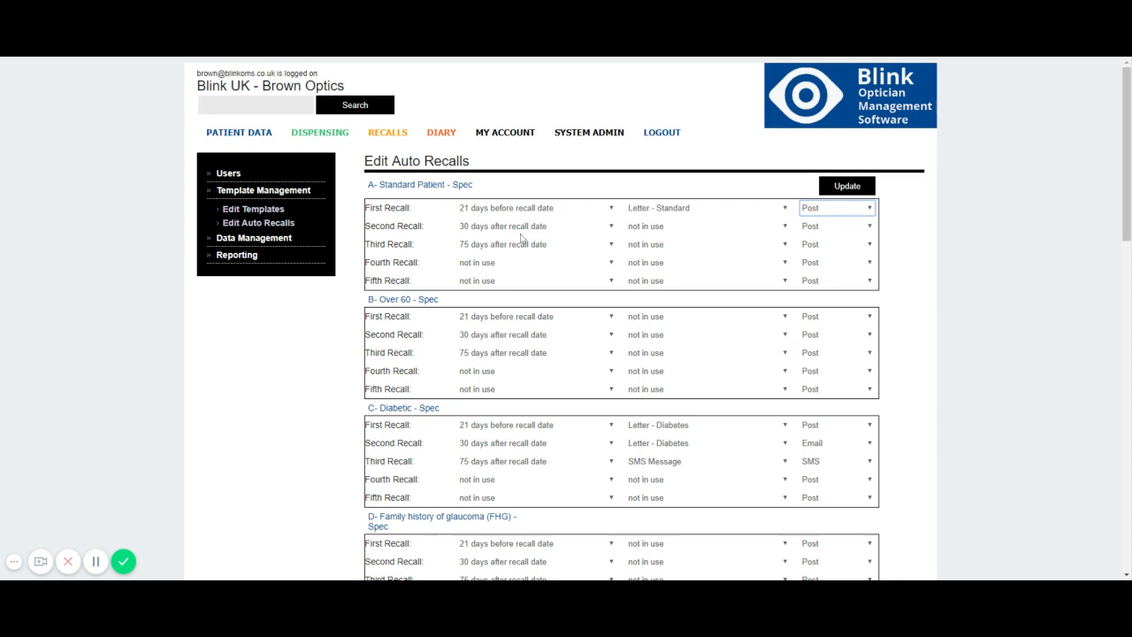
{"action": "left_click", "coordinate": [669, 232]}
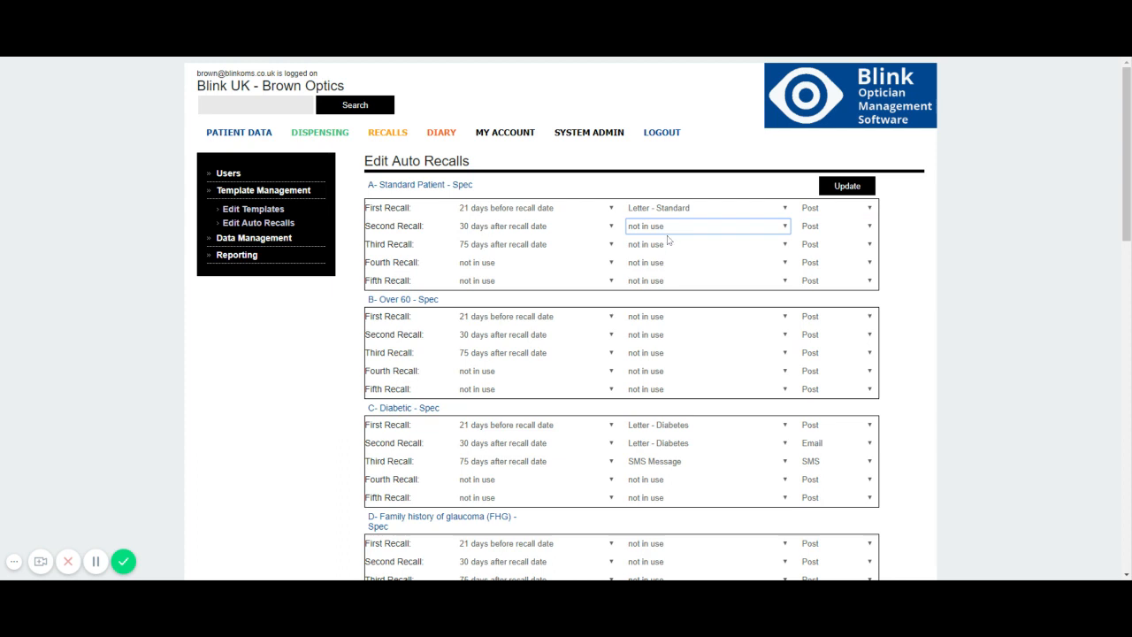
{"action": "left_click", "coordinate": [645, 448]}
{"action": "left_click", "coordinate": [858, 229]}
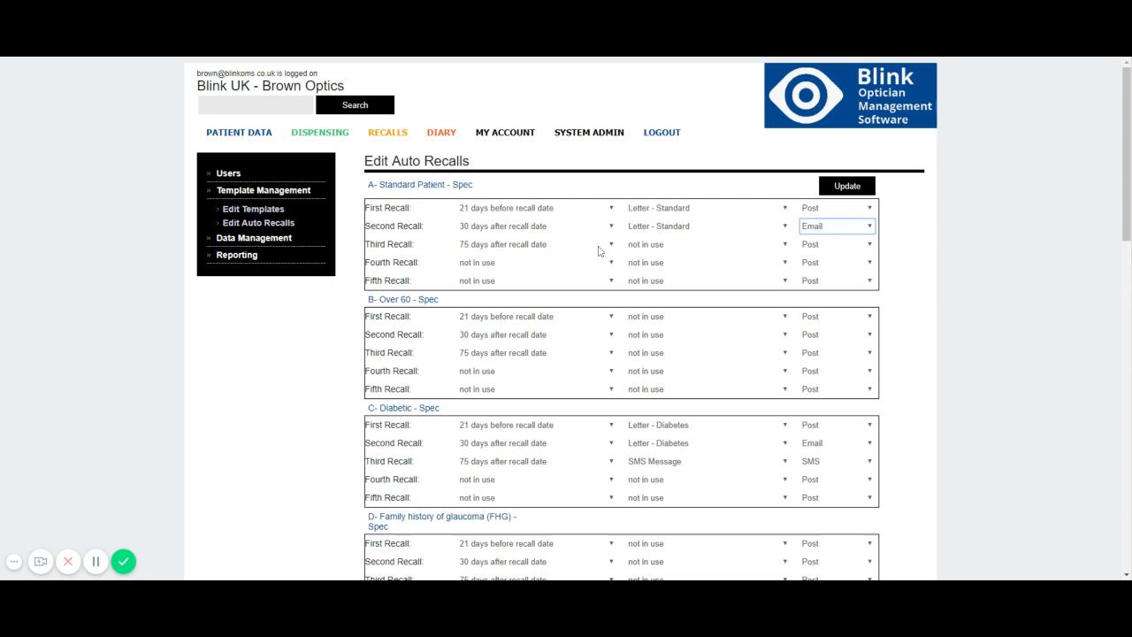
Set the third recall of A- Standard Patient - Spec to the SMS Message template sent by SMS.
{"action": "left_click", "coordinate": [659, 248]}
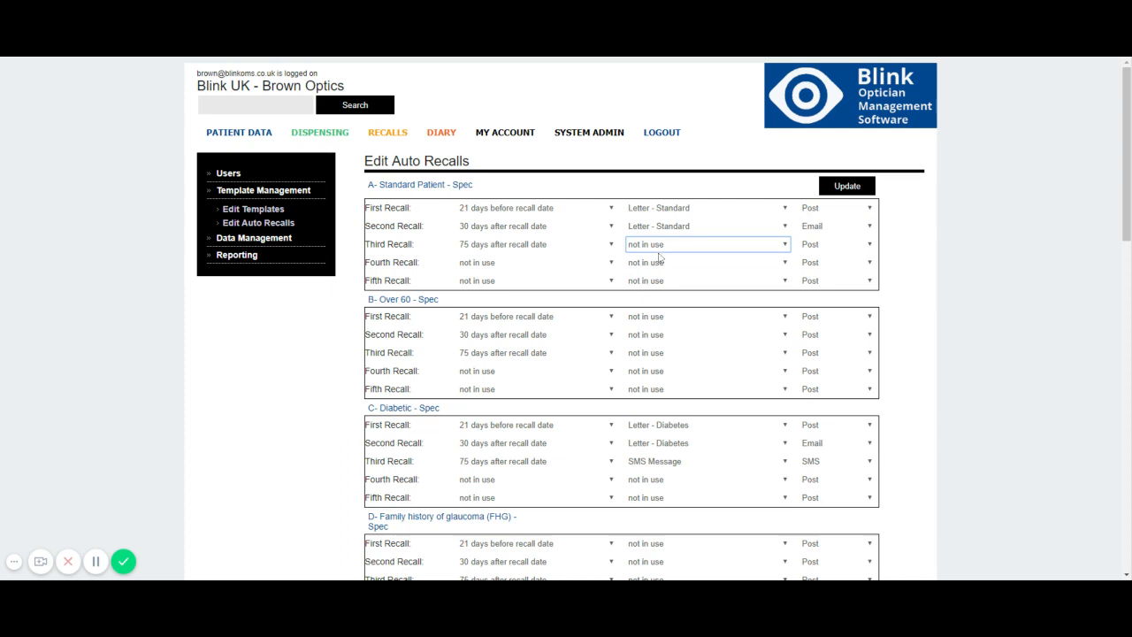
{"action": "key", "text": "s"}
{"action": "left_click", "coordinate": [822, 245]}
{"action": "key", "text": "s"}
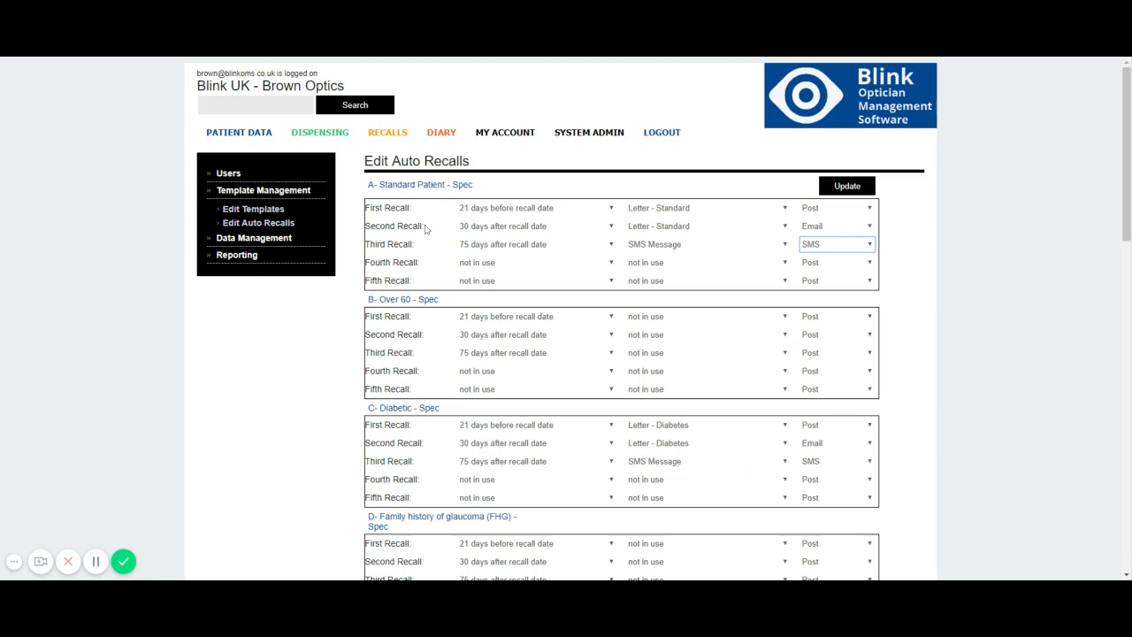
Review the recall schedules of the remaining Spec and CL patient groups and save the auto recall settings.
{"action": "scroll", "coordinate": [425, 229], "scroll_direction": "down", "scroll_amount": 5}
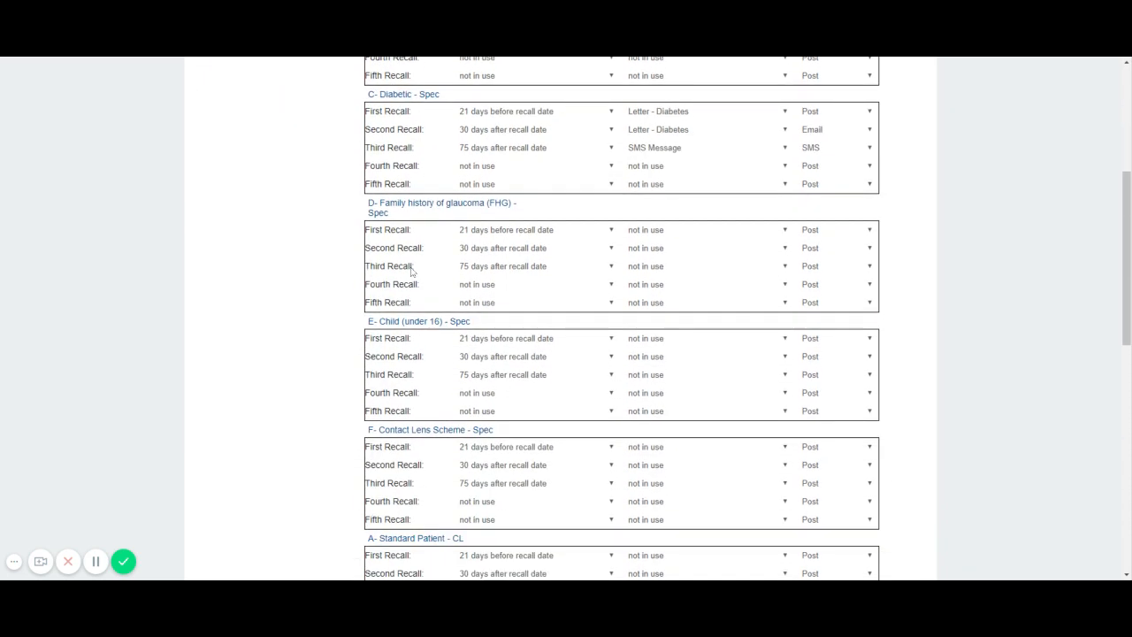
{"action": "scroll", "coordinate": [486, 414], "scroll_direction": "down", "scroll_amount": 2}
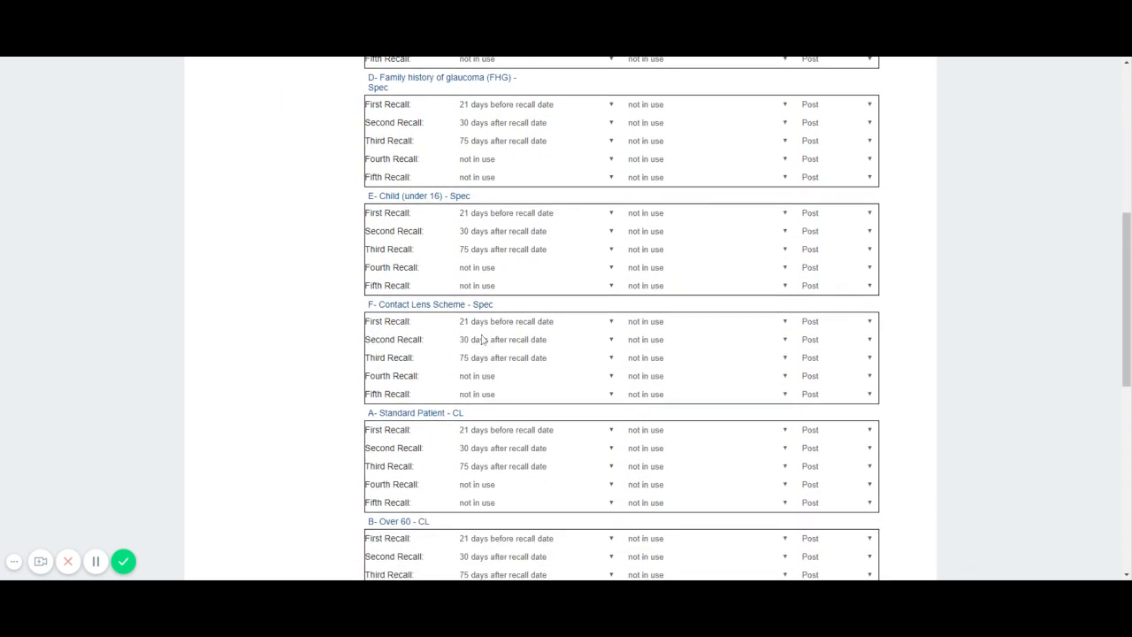
{"action": "scroll", "coordinate": [473, 339], "scroll_direction": "down", "scroll_amount": 3}
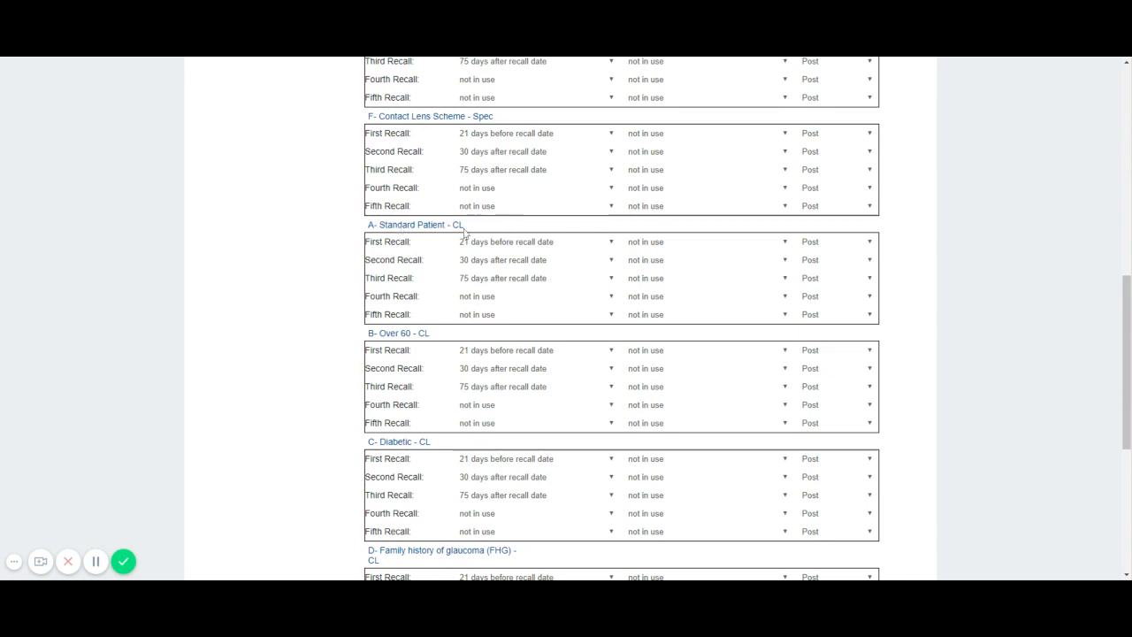
{"action": "scroll", "coordinate": [534, 359], "scroll_direction": "down", "scroll_amount": 4}
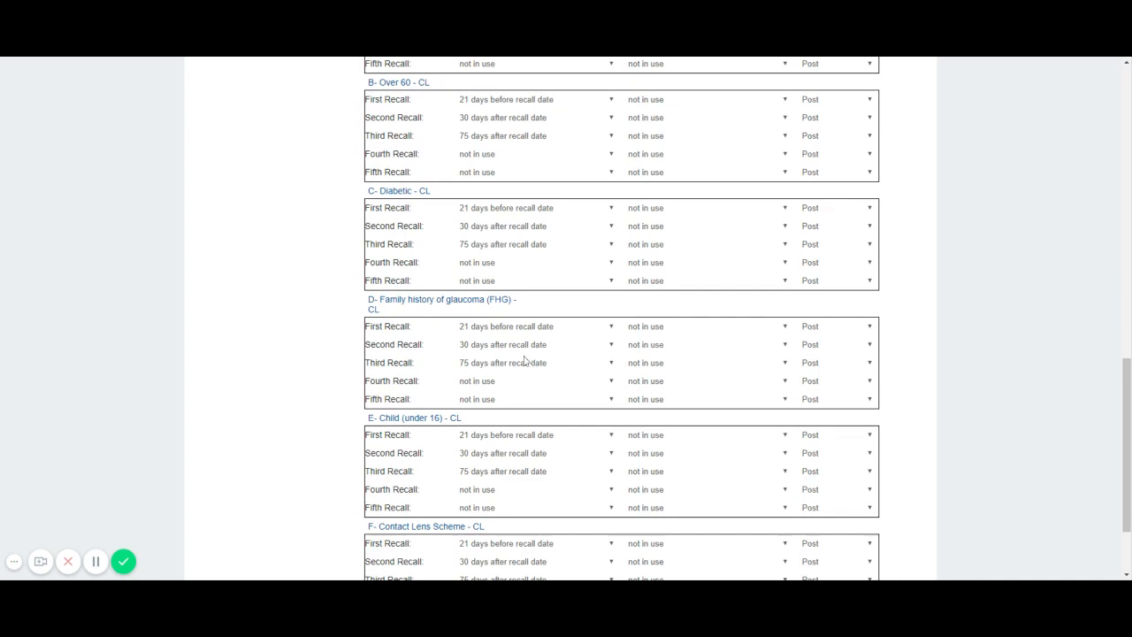
{"action": "scroll", "coordinate": [453, 319], "scroll_direction": "up", "scroll_amount": 15}
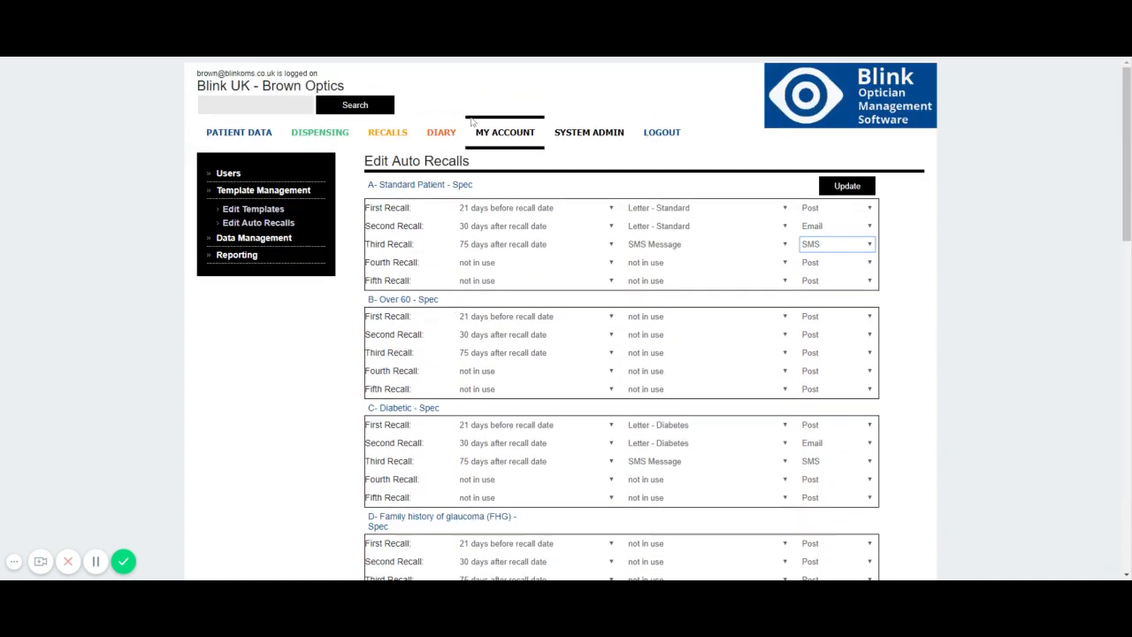
{"action": "left_click", "coordinate": [850, 191]}
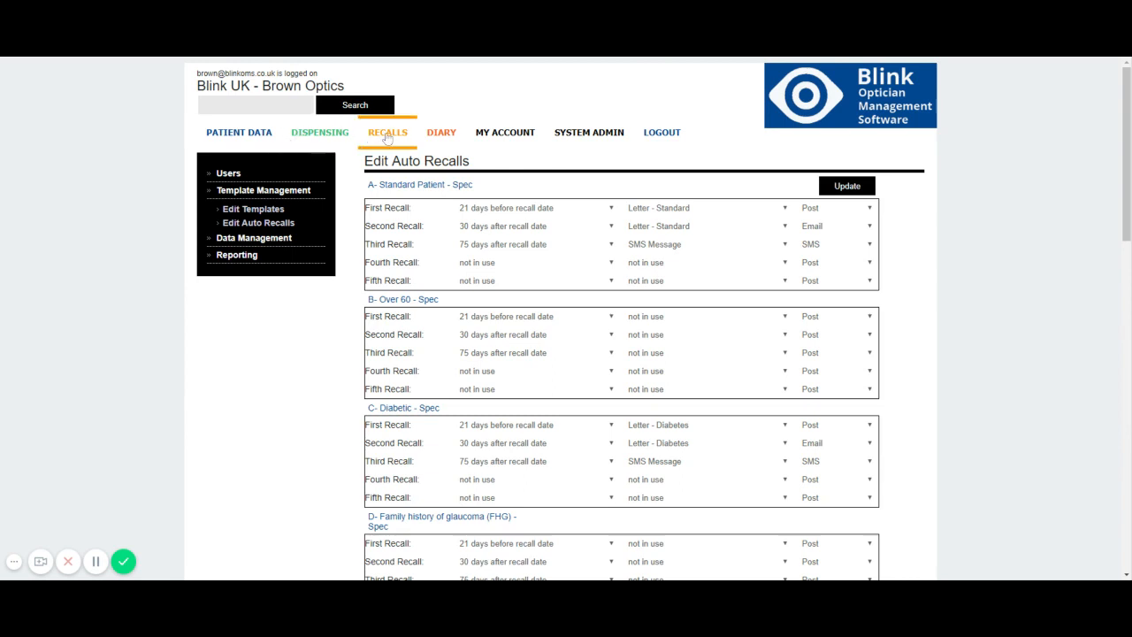
Search the patient records without any criteria and open the summary of the patient found.
{"action": "left_click", "coordinate": [244, 133]}
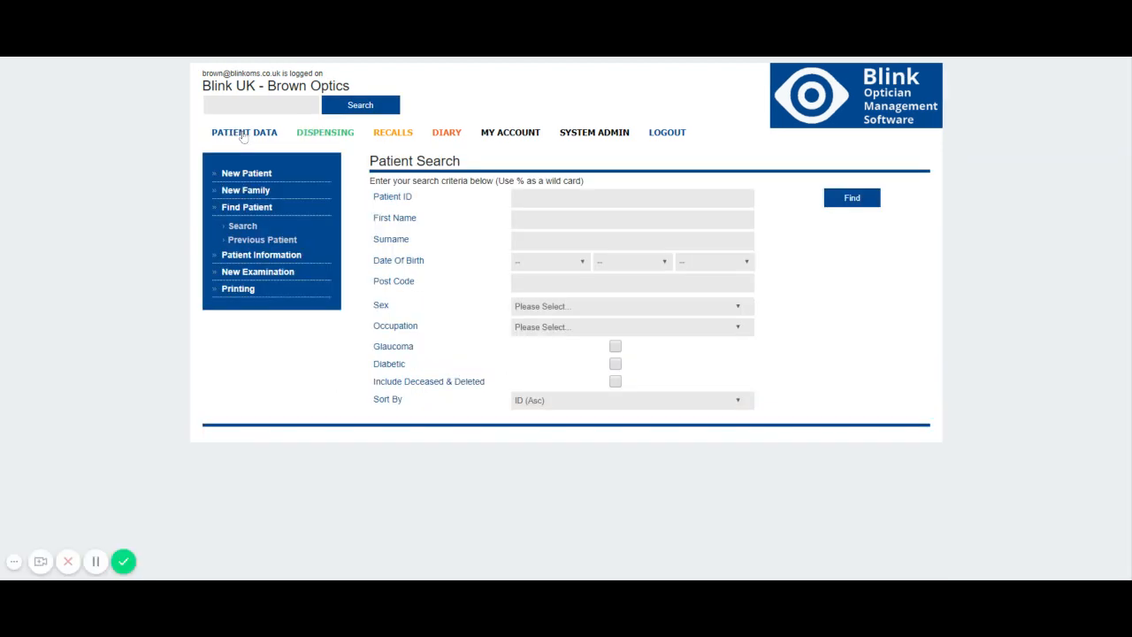
{"action": "left_click", "coordinate": [853, 199]}
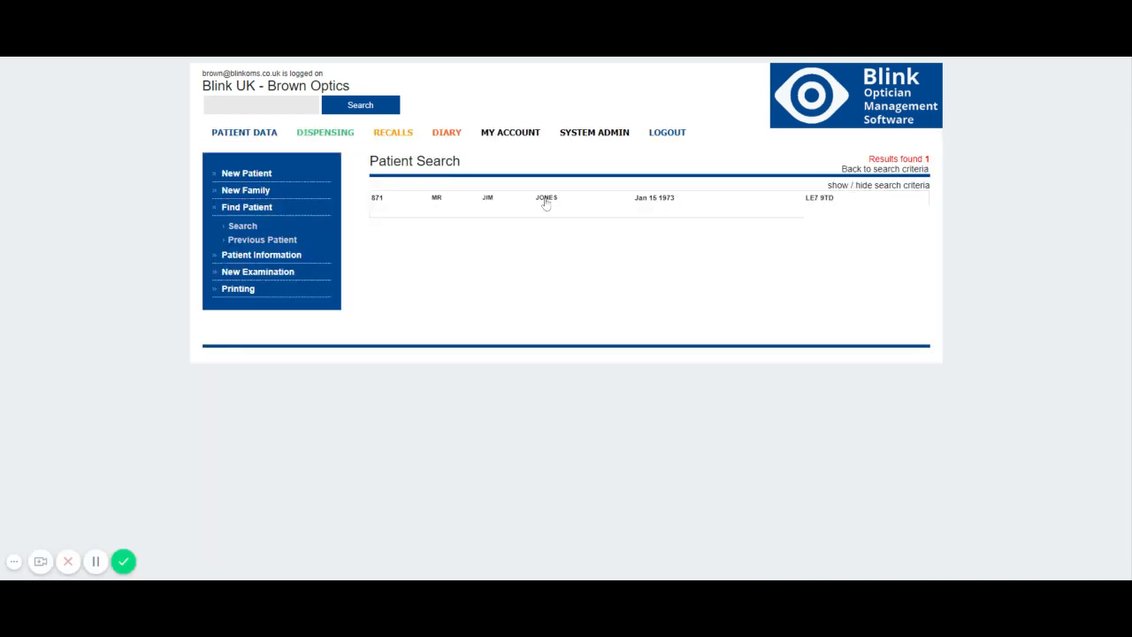
{"action": "left_click", "coordinate": [546, 199]}
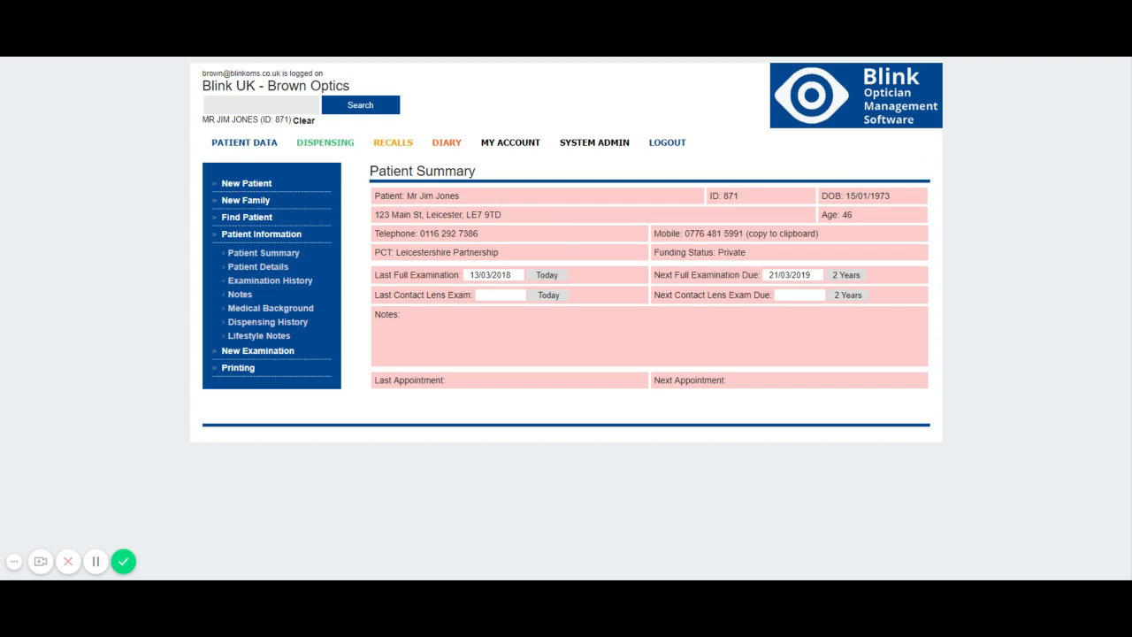
Process the recalls for Brown Optics with Full Examination Due set to Yes, and view the details of the first recall batch.
{"action": "left_click", "coordinate": [403, 148]}
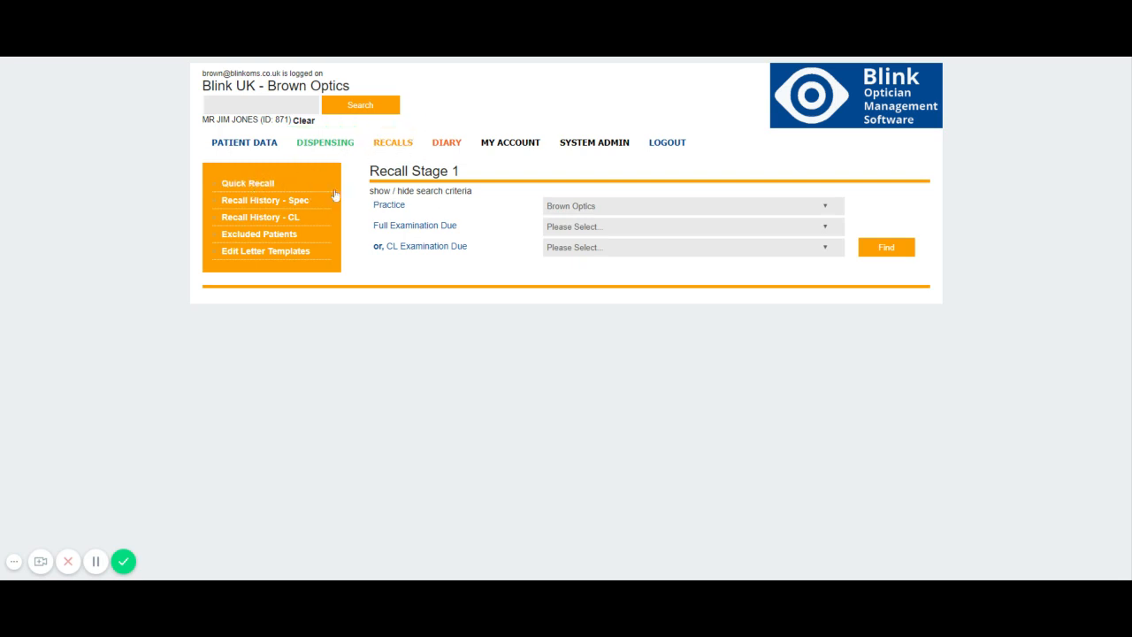
{"action": "left_click", "coordinate": [591, 228]}
{"action": "left_click", "coordinate": [568, 264]}
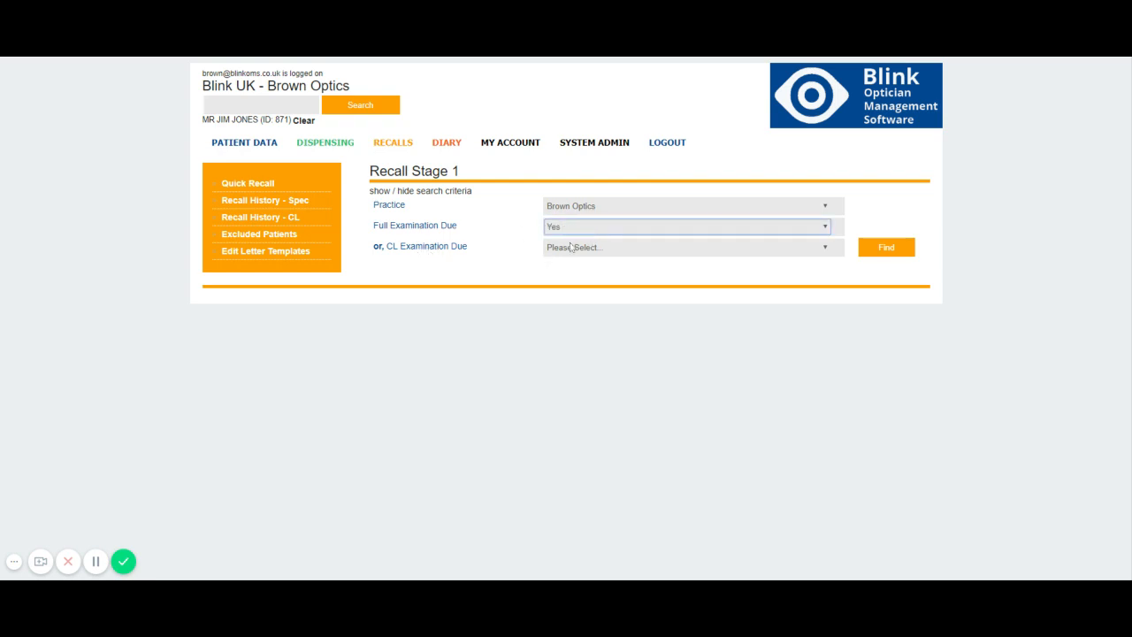
{"action": "left_click", "coordinate": [889, 253]}
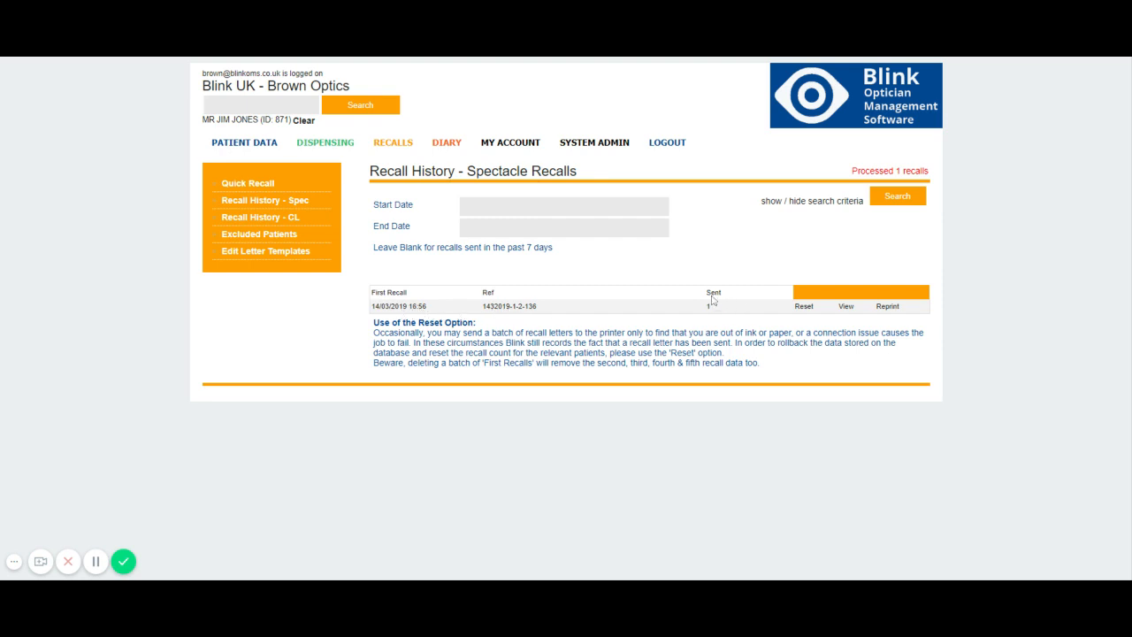
{"action": "left_click", "coordinate": [846, 307]}
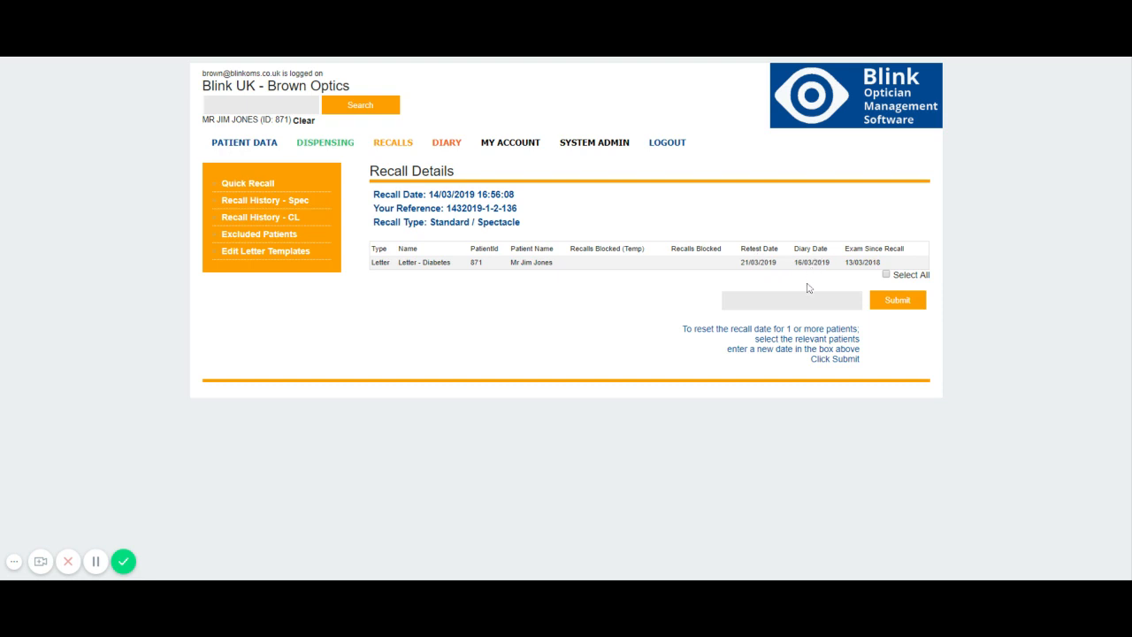
Reprint the first recall batch from the spectacle recall history using the Letter - Diabetes template and the Print sending method.
{"action": "left_click", "coordinate": [270, 208]}
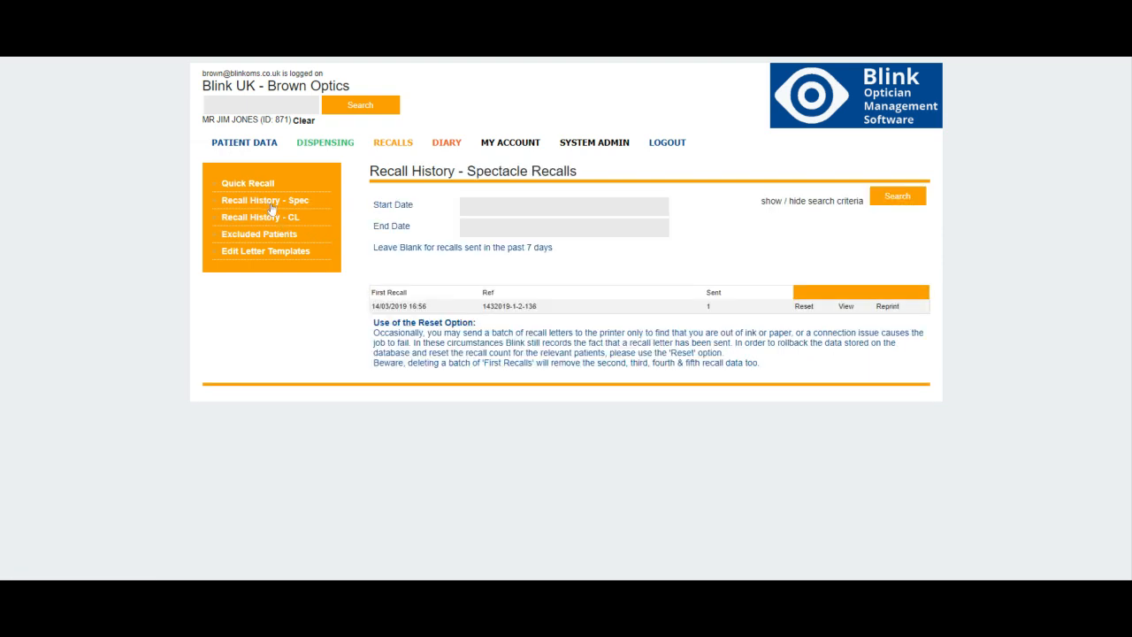
{"action": "left_click", "coordinate": [889, 307]}
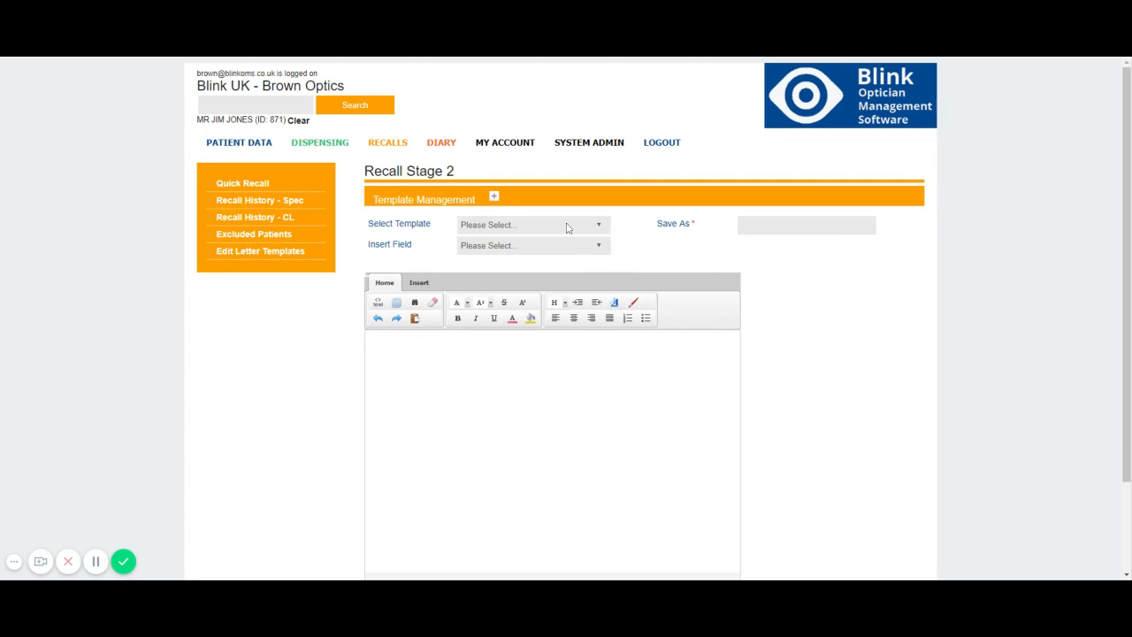
{"action": "left_click", "coordinate": [525, 226]}
{"action": "left_click", "coordinate": [504, 266]}
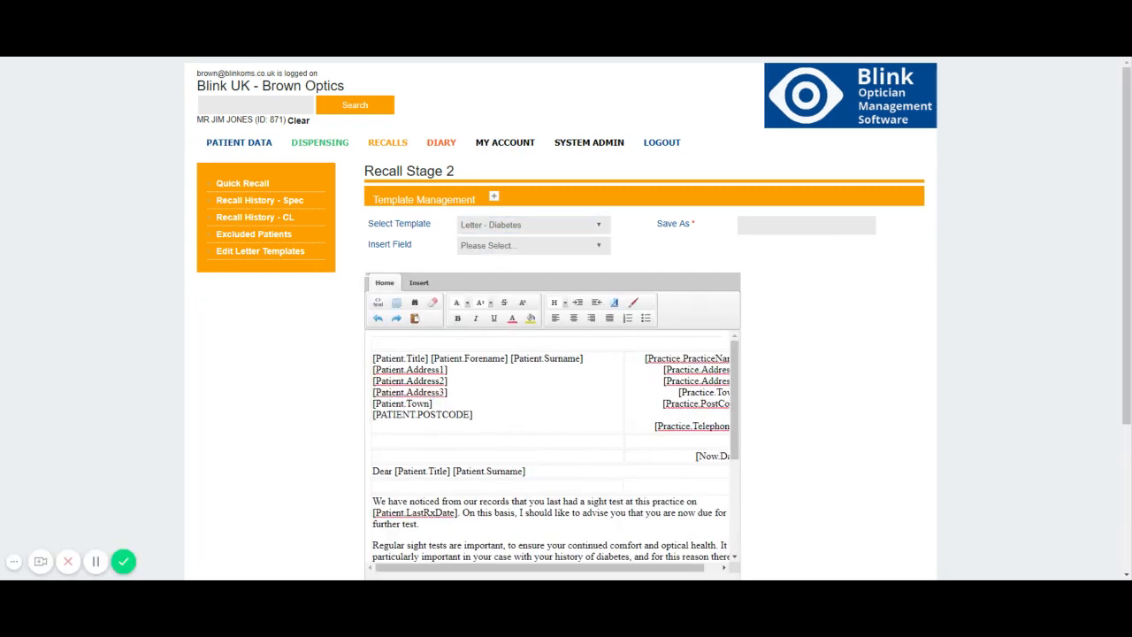
{"action": "scroll", "coordinate": [552, 451], "scroll_direction": "down", "scroll_amount": 2}
{"action": "scroll", "coordinate": [552, 451], "scroll_direction": "down", "scroll_amount": 2}
{"action": "scroll", "coordinate": [985, 422], "scroll_direction": "down", "scroll_amount": 3}
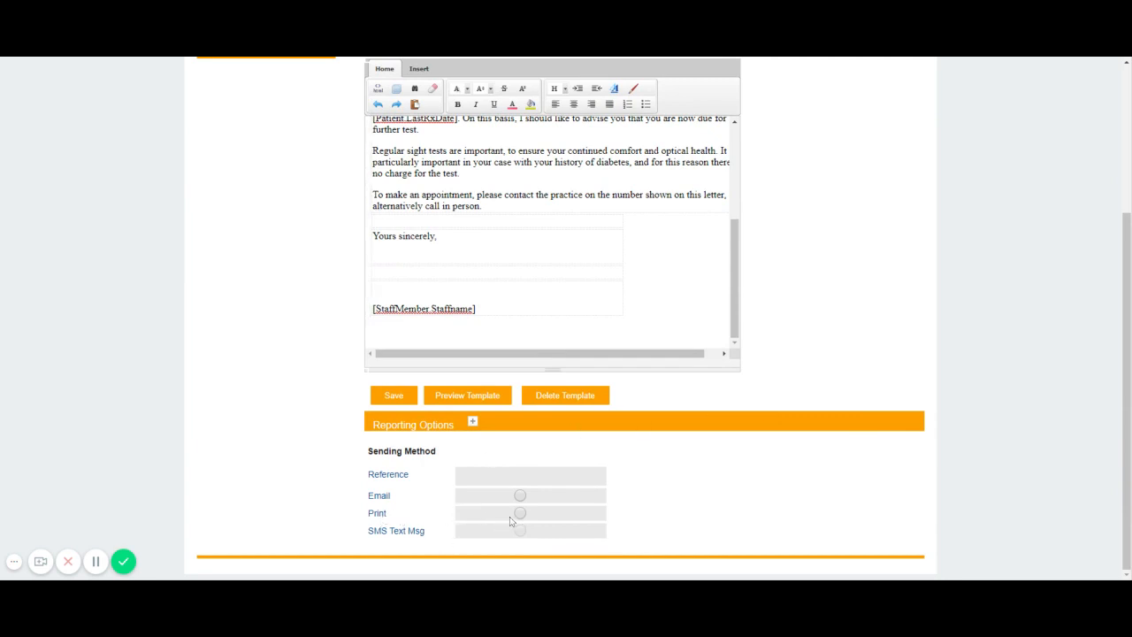
{"action": "left_click", "coordinate": [522, 515]}
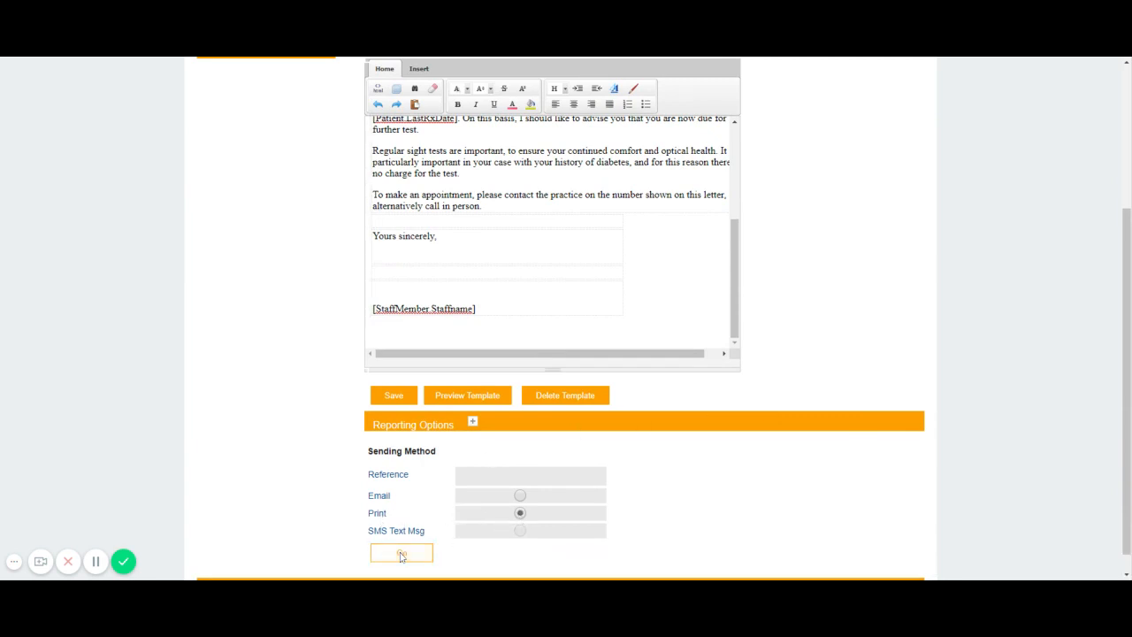
{"action": "left_click", "coordinate": [400, 554]}
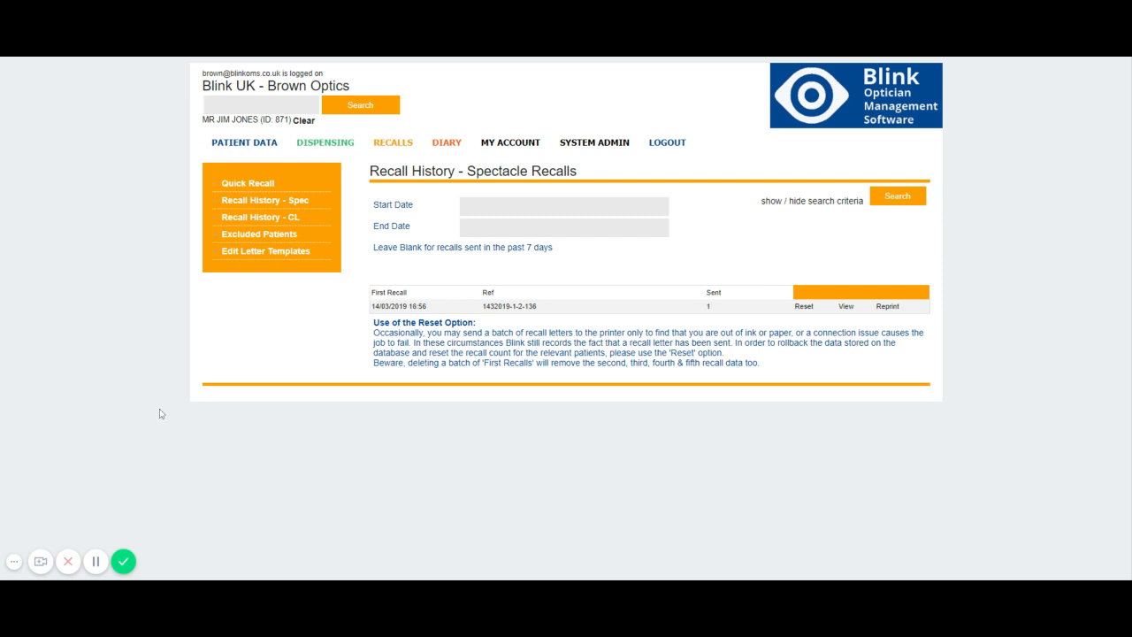
Run a quick recall for Brown Optics with Full Examination Due set to Yes, and return to the patient's summary.
{"action": "left_click", "coordinate": [252, 186]}
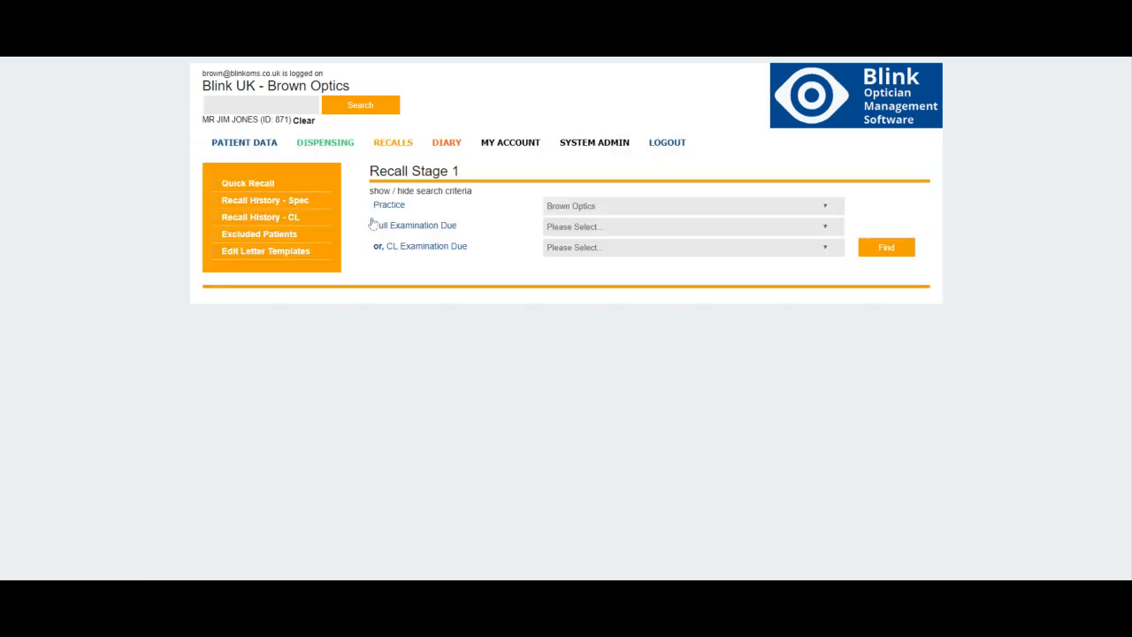
{"action": "left_click", "coordinate": [579, 228]}
{"action": "left_click", "coordinate": [570, 257]}
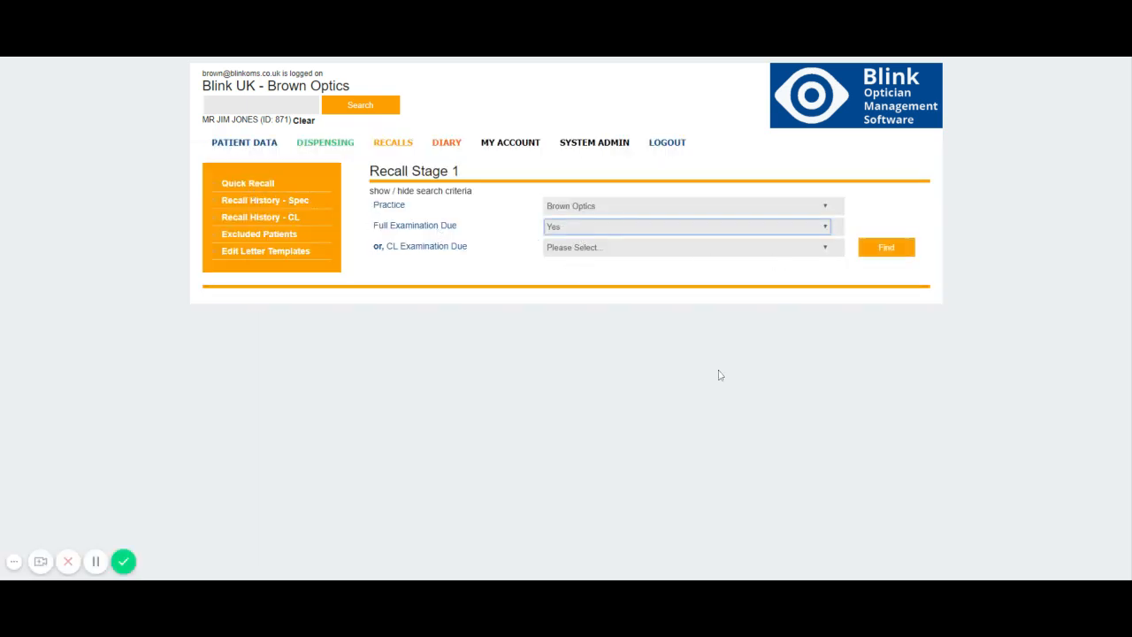
{"action": "left_click", "coordinate": [891, 250]}
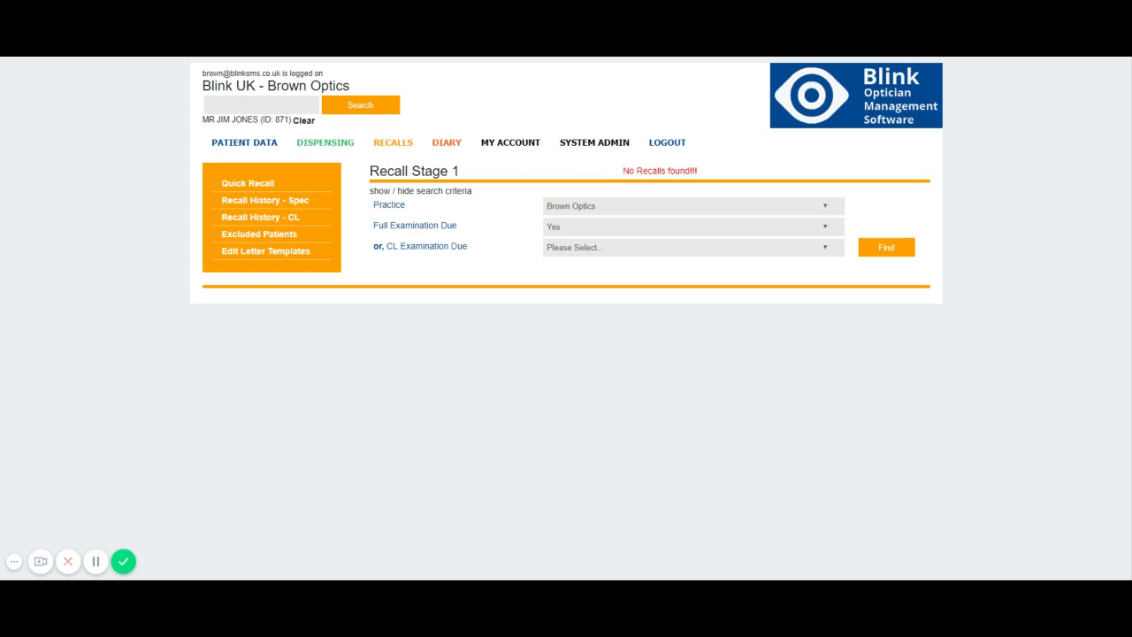
{"action": "left_click", "coordinate": [256, 147]}
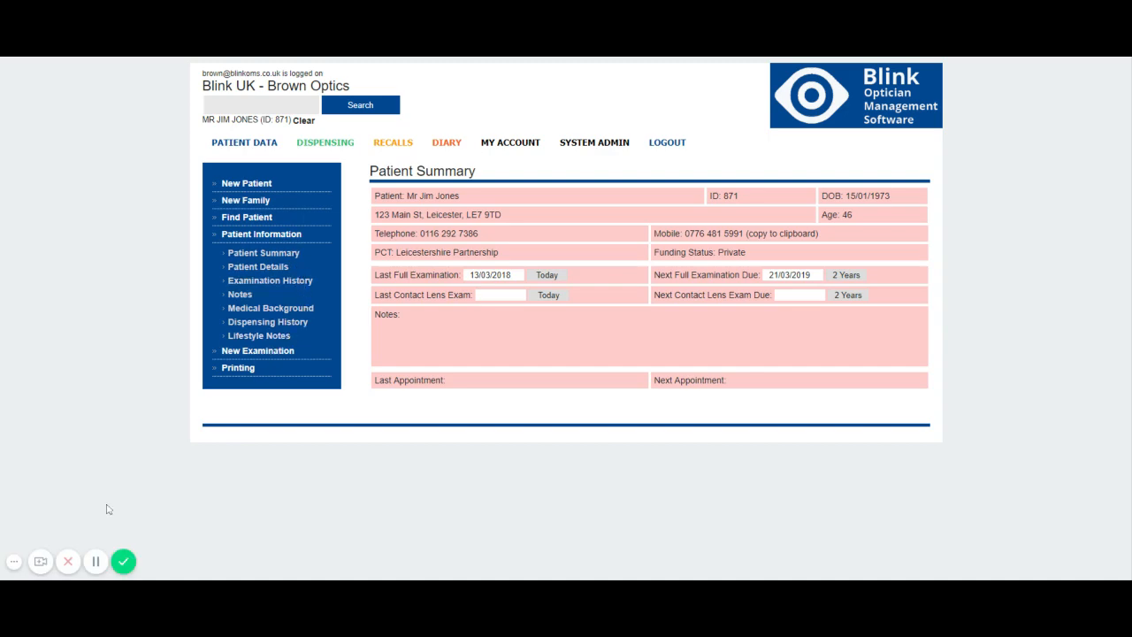